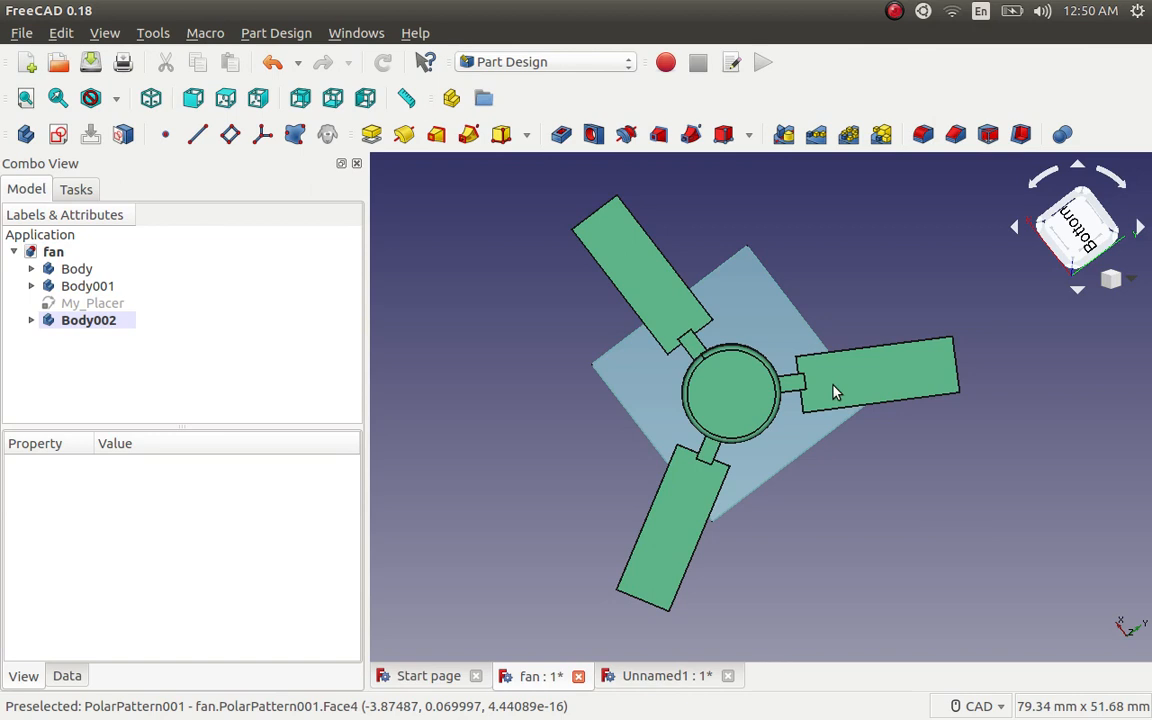
- Play the fan's rotation with the My_Placer controls in the Animation workbench, keeping them clear of the model, and close them
{"action": "left_click", "coordinate": [626, 66]}
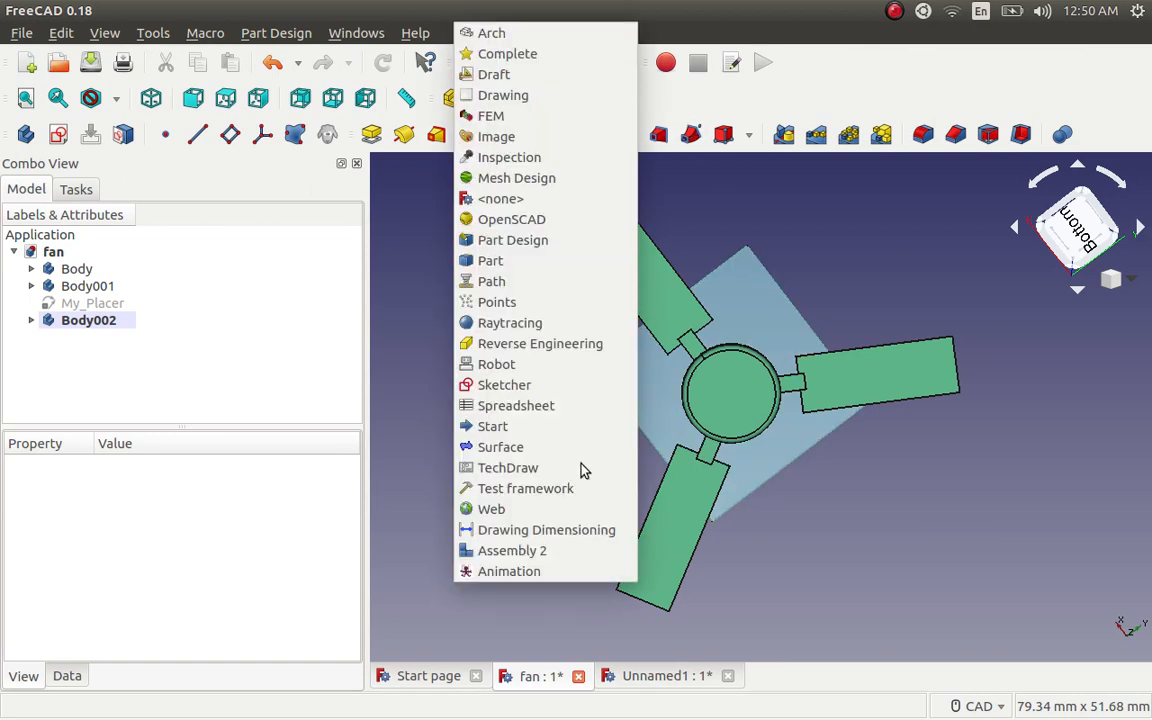
{"action": "left_click", "coordinate": [567, 572]}
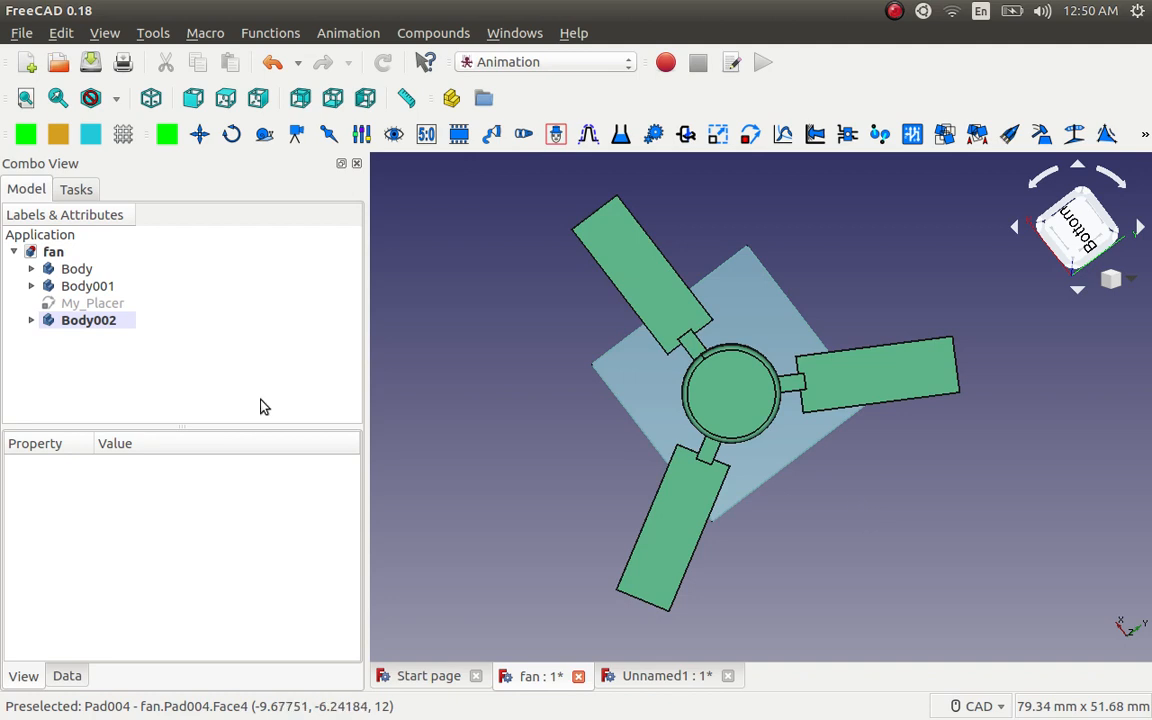
{"action": "left_click", "coordinate": [100, 304]}
{"action": "double_click", "coordinate": [108, 310]}
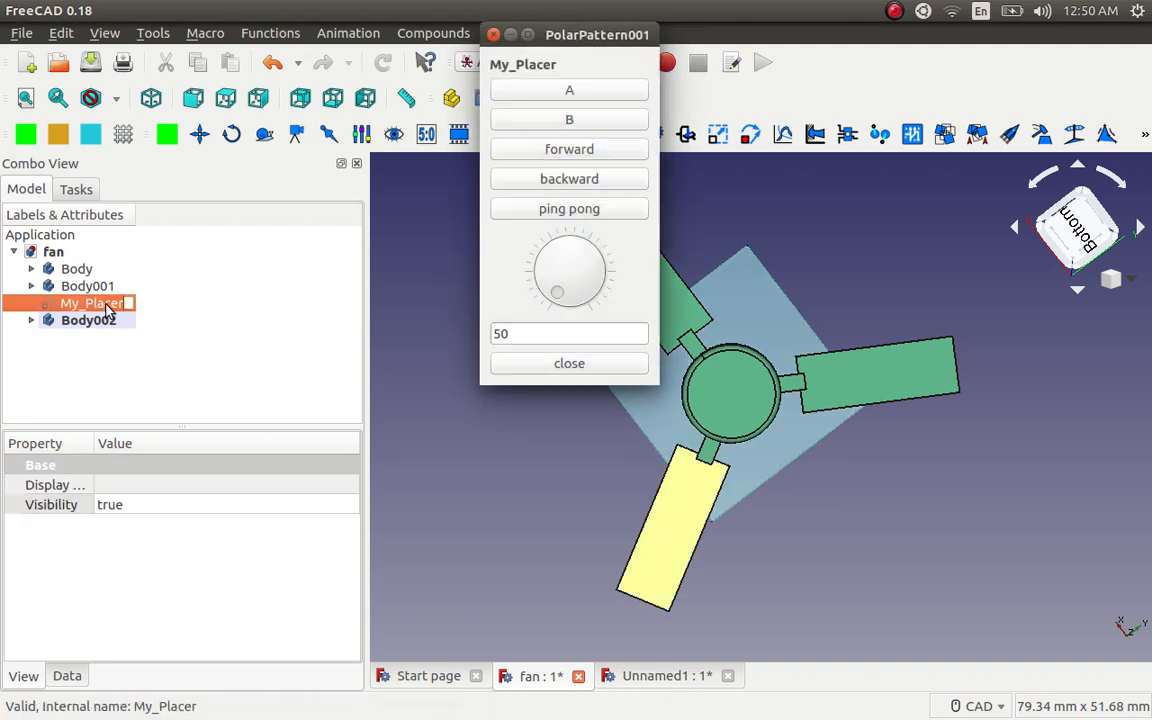
{"action": "left_click_drag", "start_coordinate": [606, 42], "coordinate": [213, 42]}
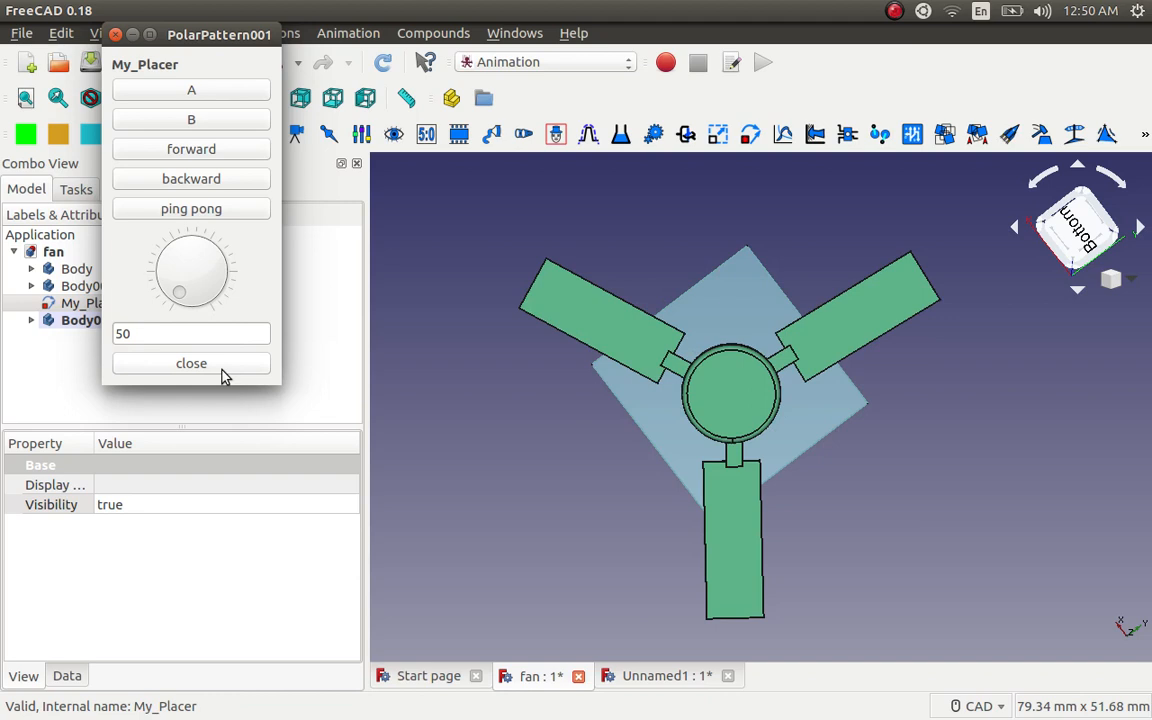
{"action": "left_click", "coordinate": [191, 364]}
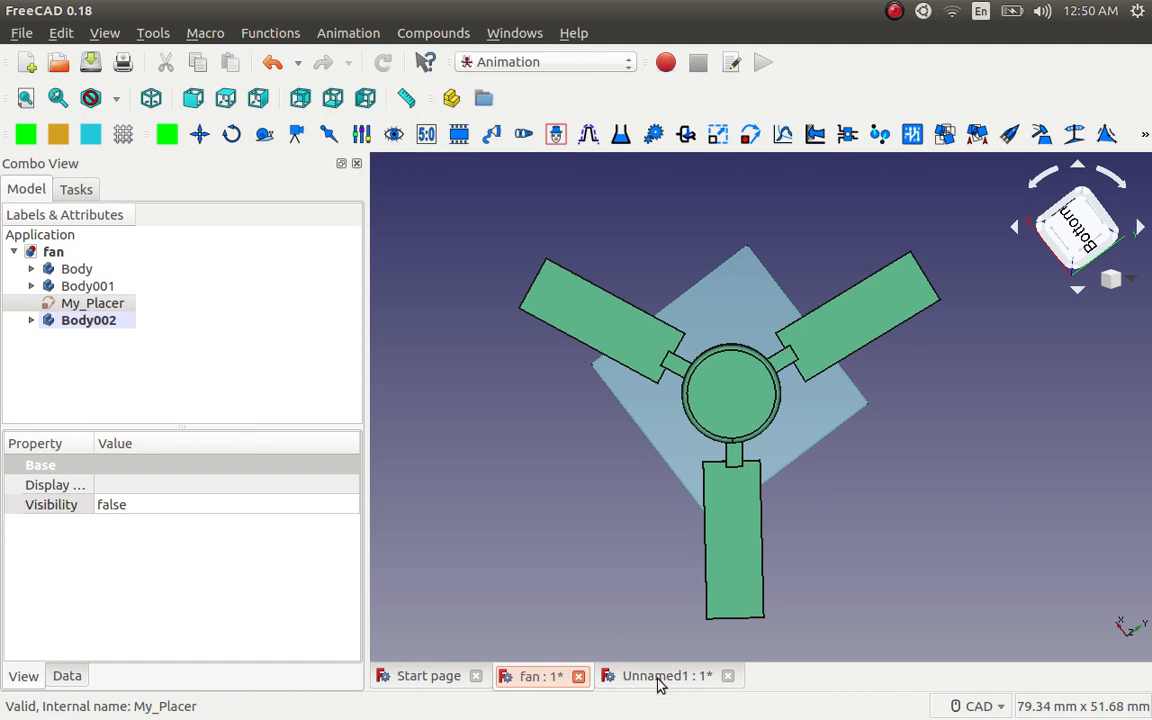
- Close the fan document and save its changes
{"action": "left_click", "coordinate": [579, 678]}
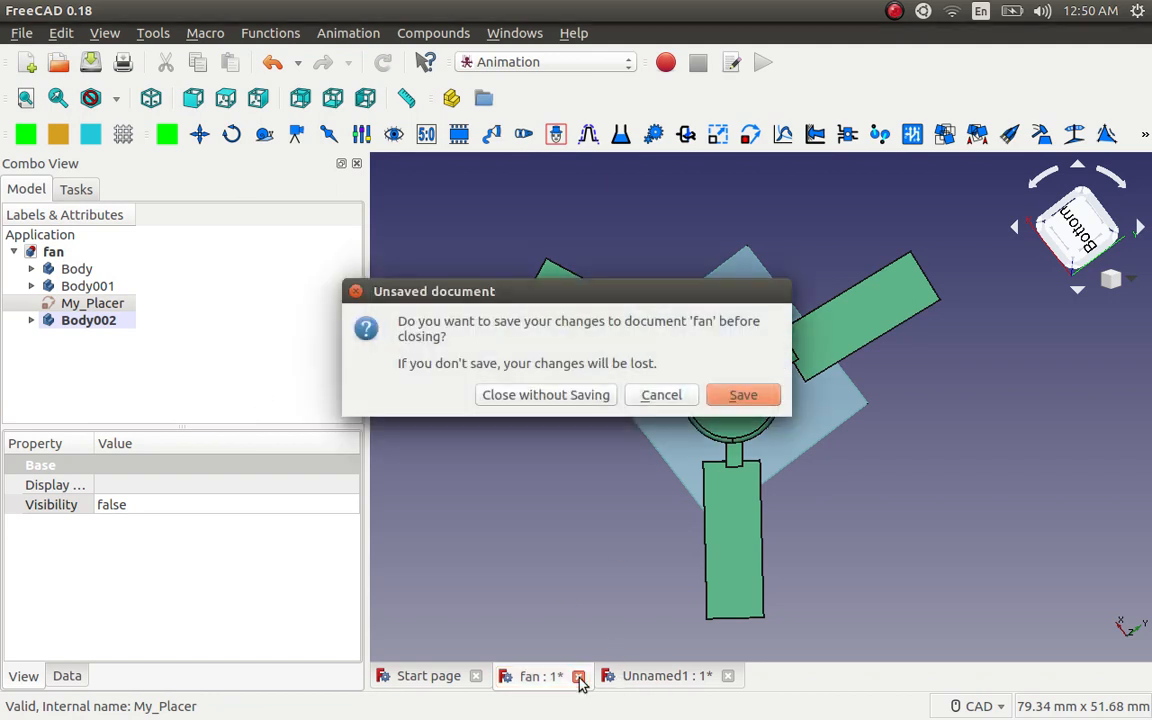
{"action": "left_click", "coordinate": [740, 396]}
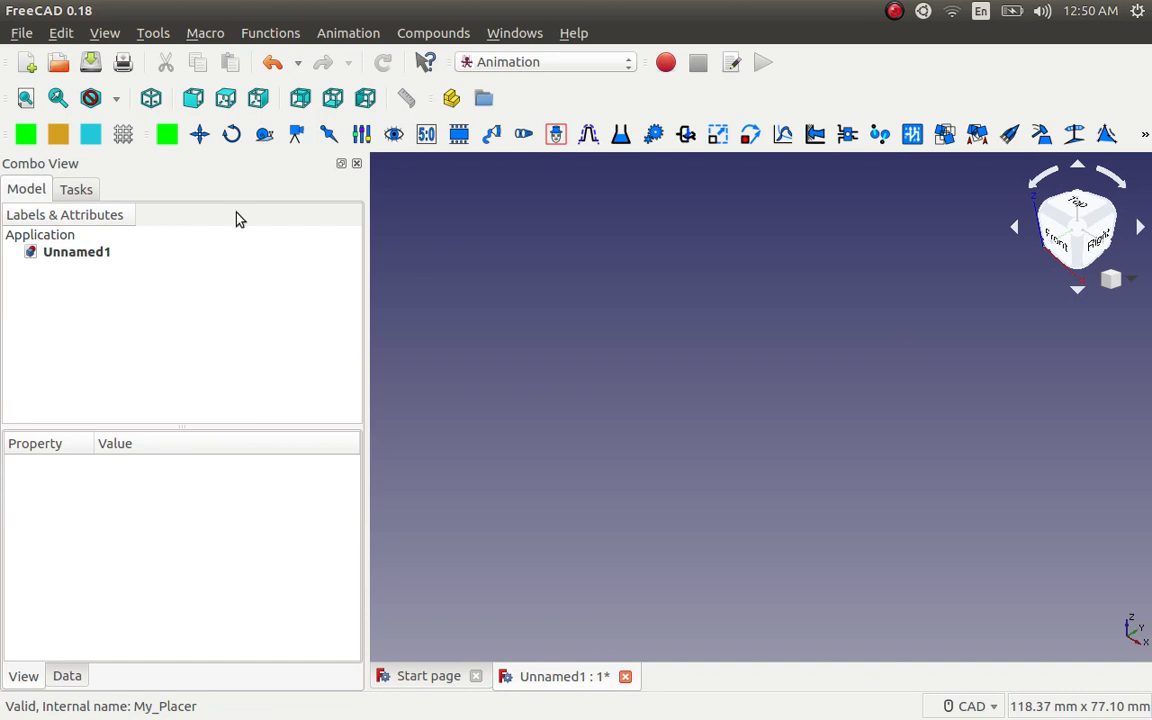
- Switch the empty document to the Part Design workbench and create a new sketch on the XY plane
{"action": "left_click", "coordinate": [620, 64]}
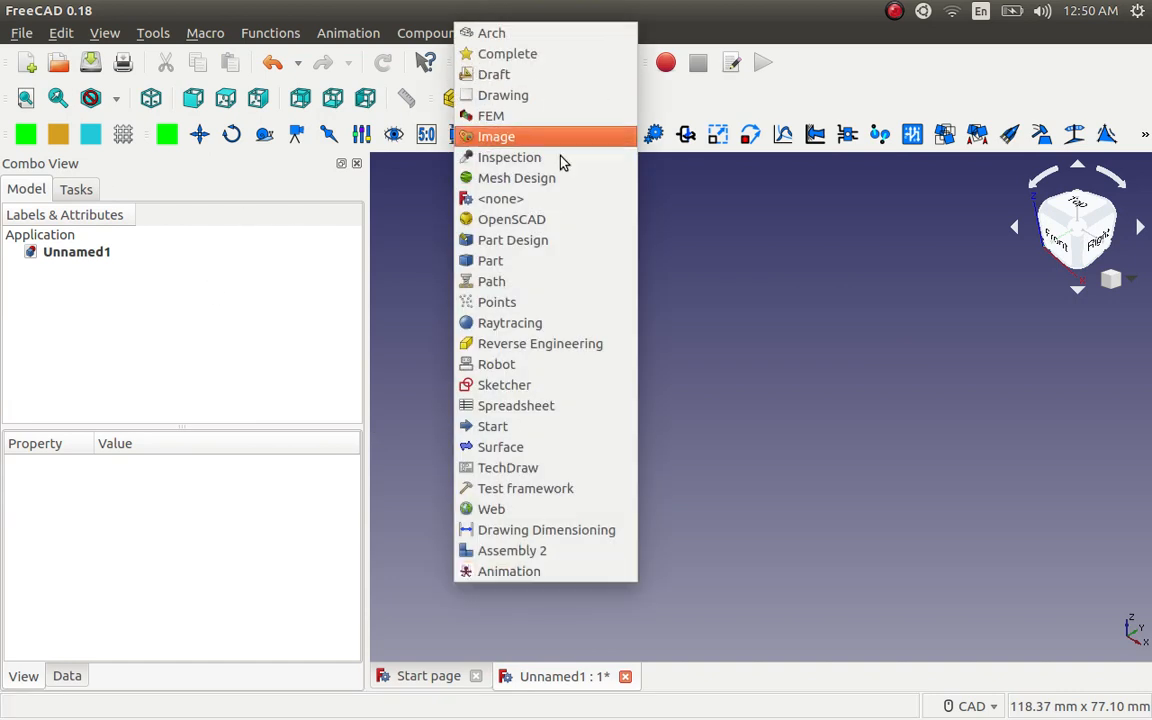
{"action": "left_click", "coordinate": [549, 244]}
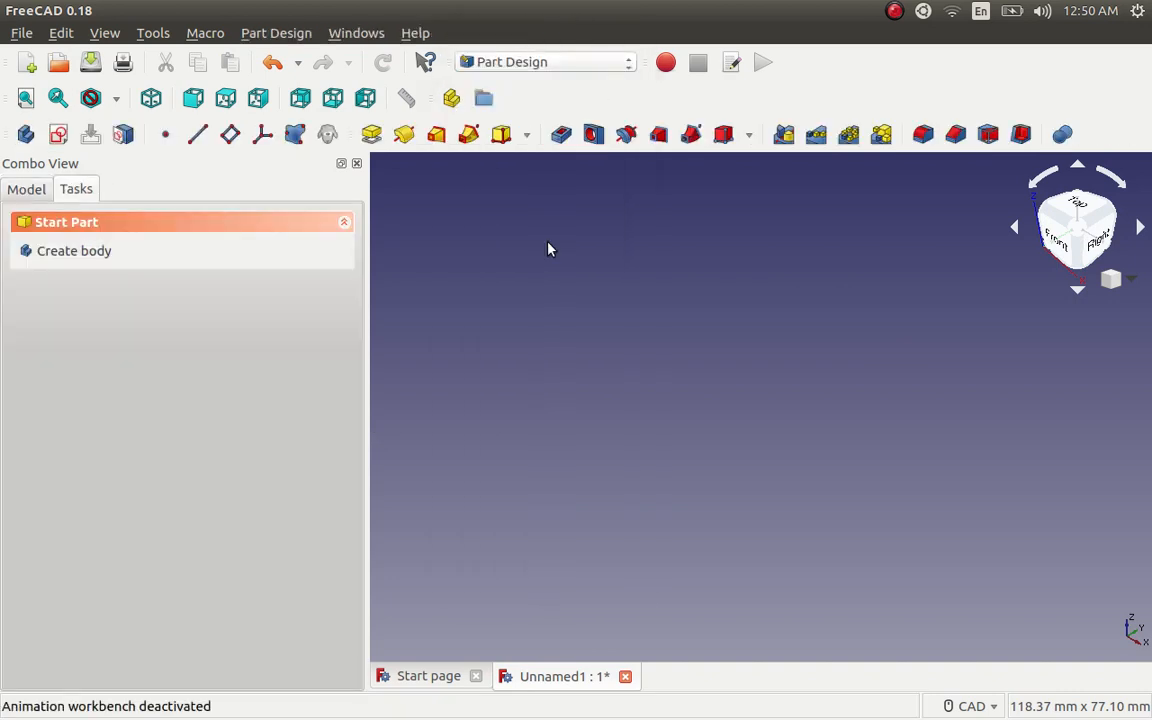
{"action": "left_click", "coordinate": [33, 190]}
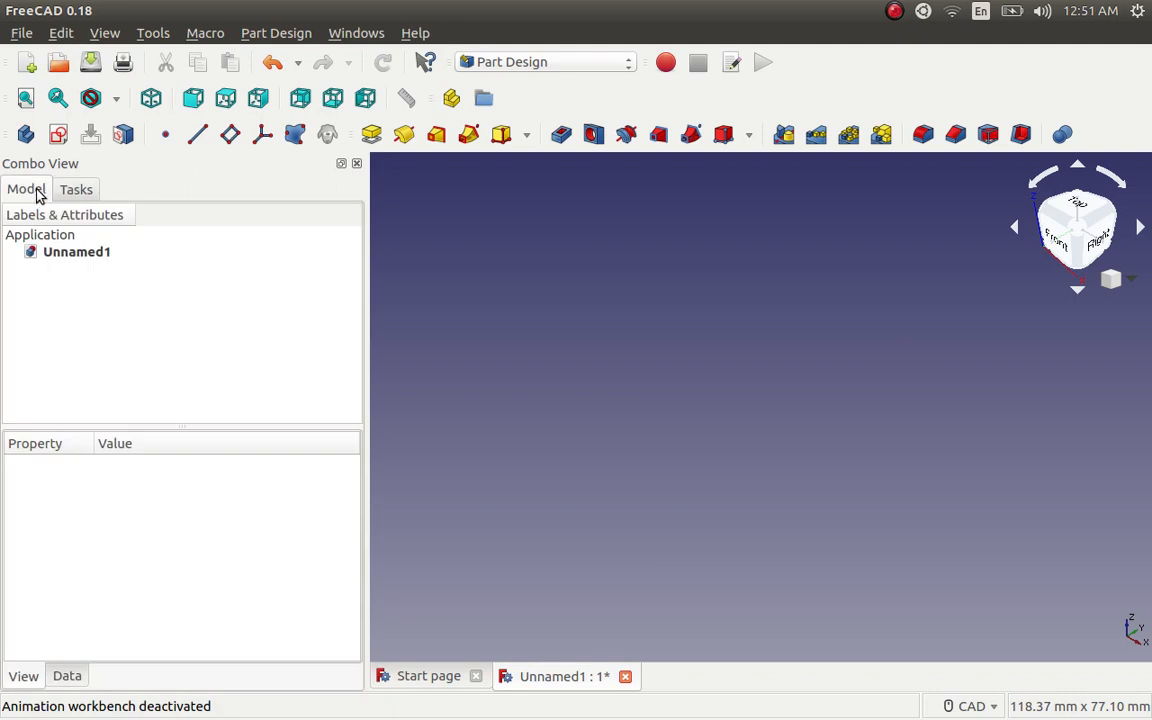
{"action": "left_click", "coordinate": [58, 134]}
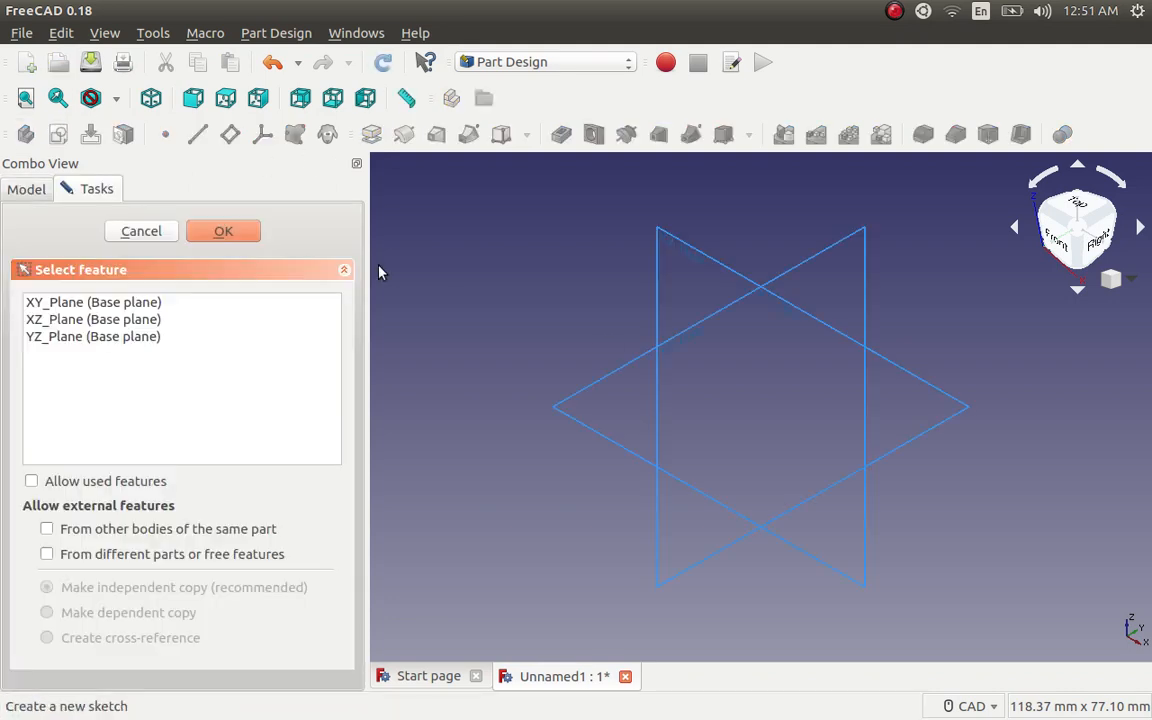
{"action": "left_click", "coordinate": [927, 432]}
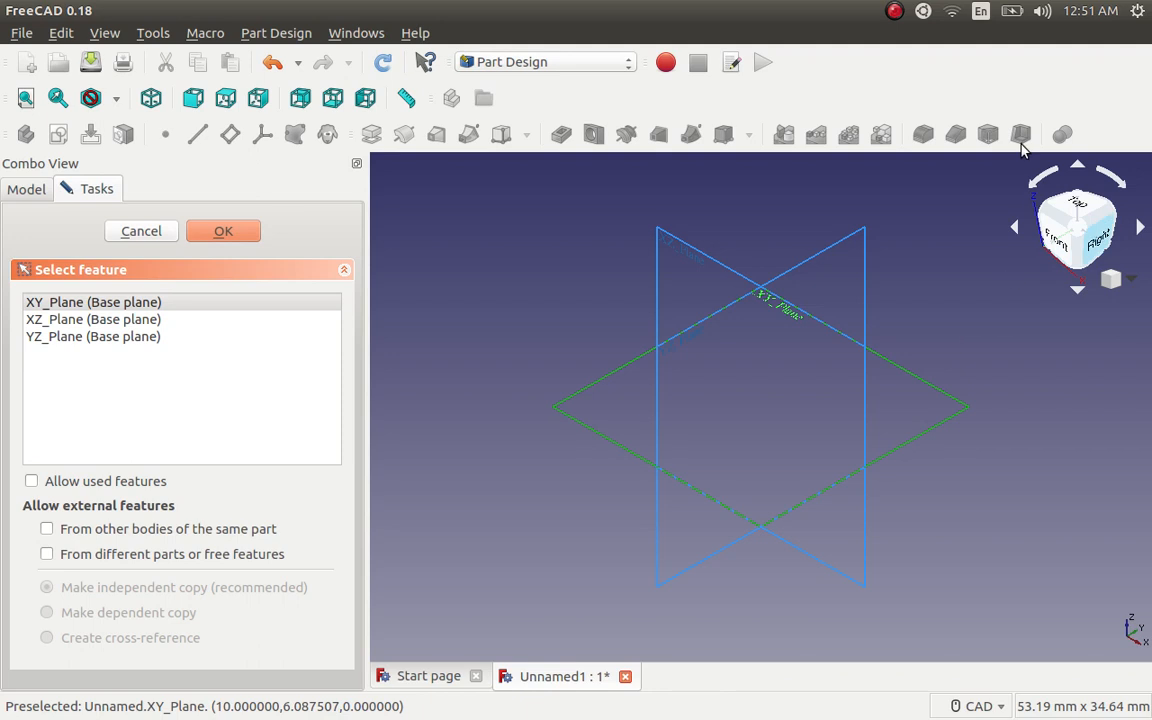
{"action": "left_click", "coordinate": [223, 233]}
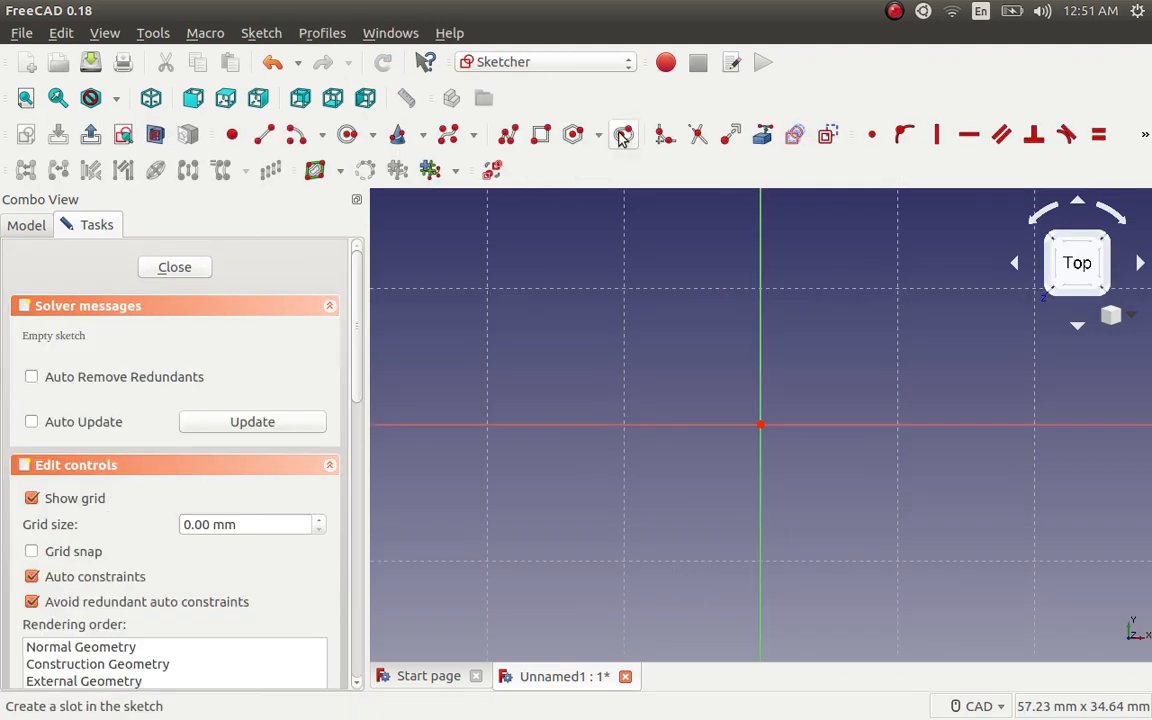
- Sketch a circle of 10 mm radius centred on the origin, using grid snap with a 10 mm grid, and close the sketch
{"action": "left_click", "coordinate": [349, 136]}
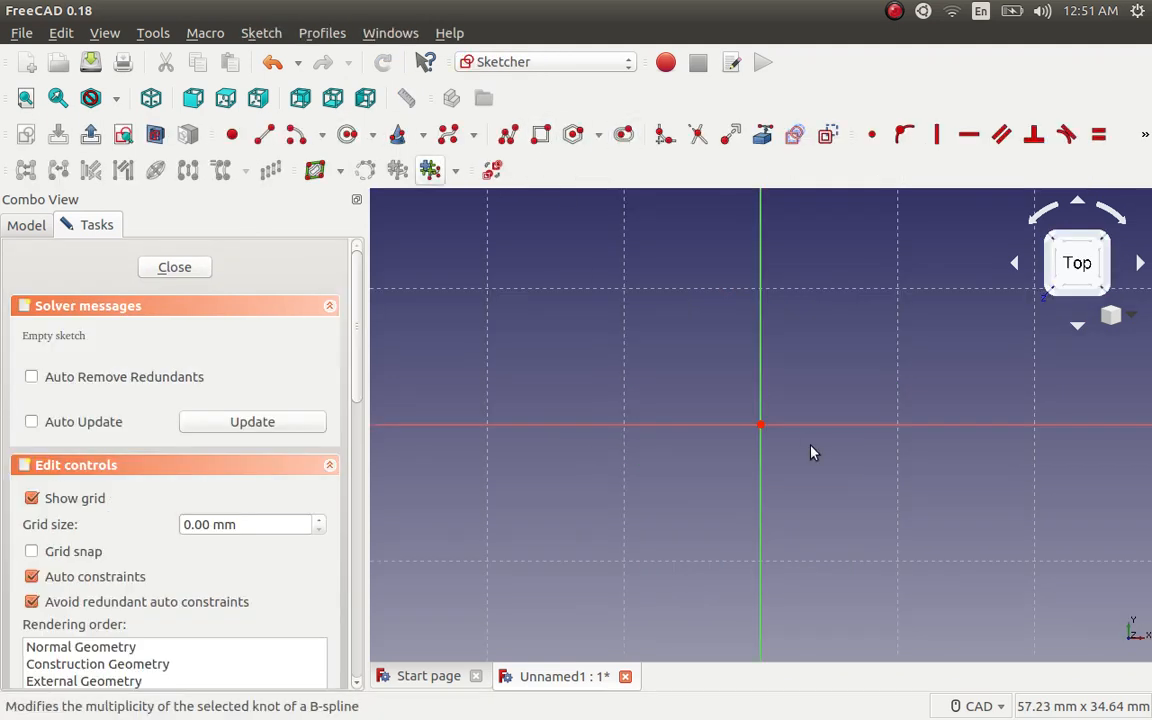
{"action": "left_click", "coordinate": [761, 425]}
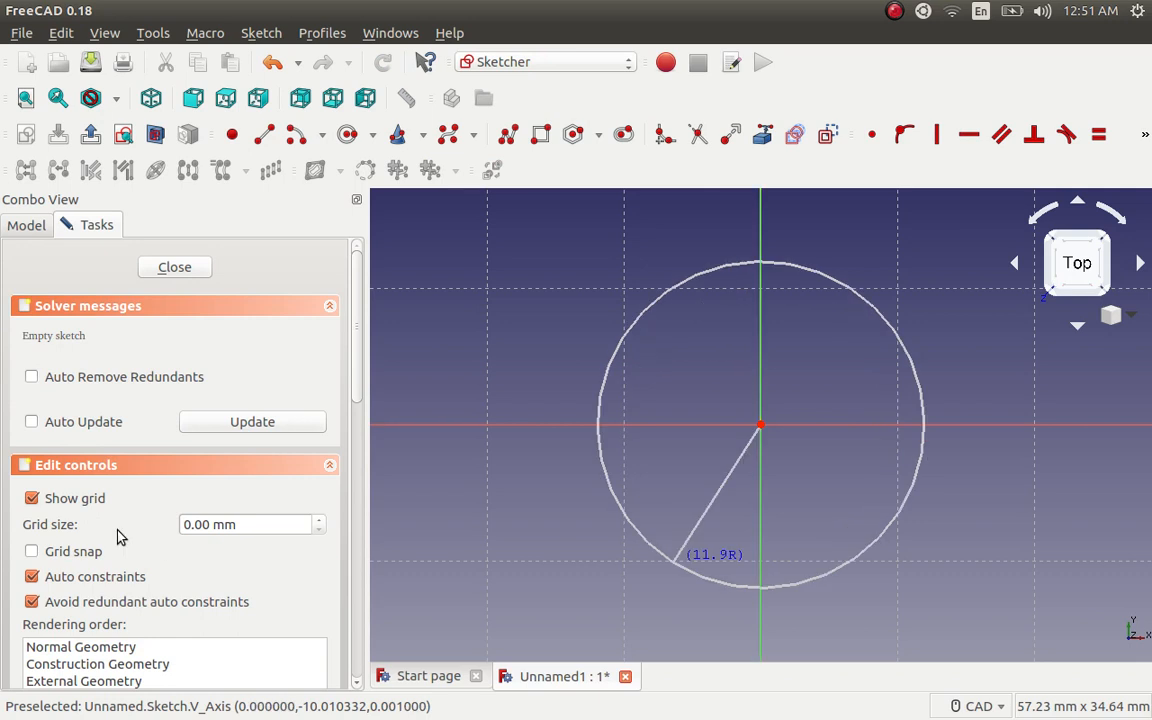
{"action": "left_click", "coordinate": [60, 550]}
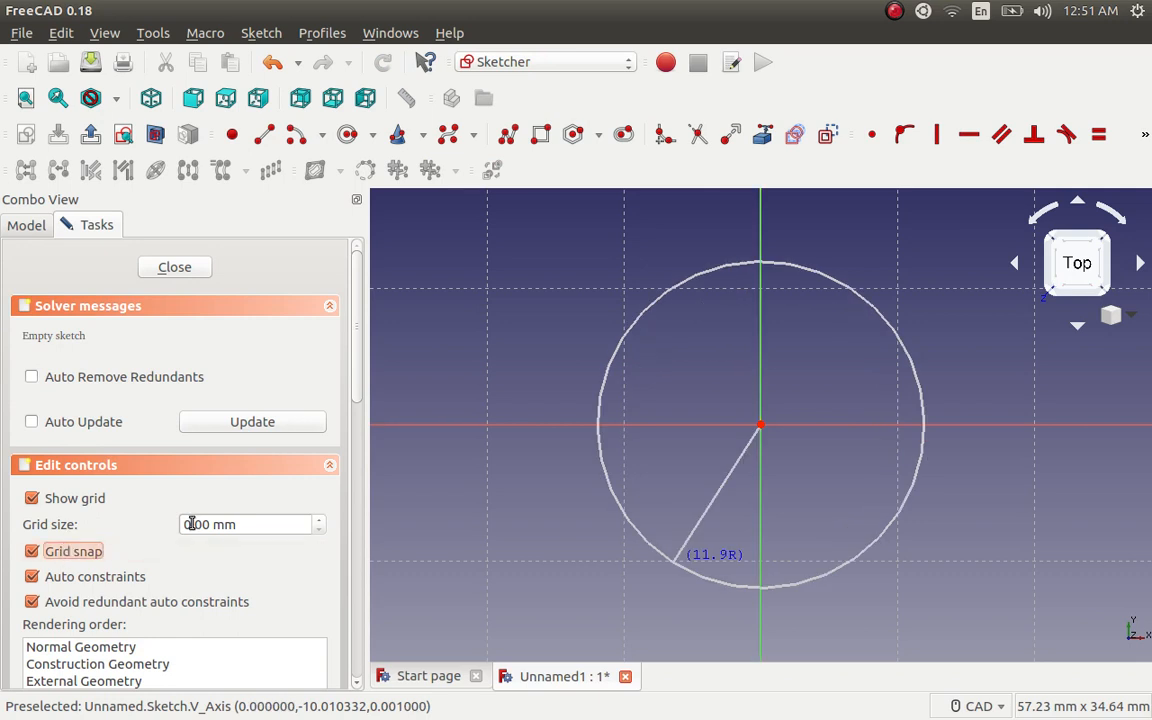
{"action": "left_click_drag", "start_coordinate": [191, 524], "coordinate": [176, 521]}
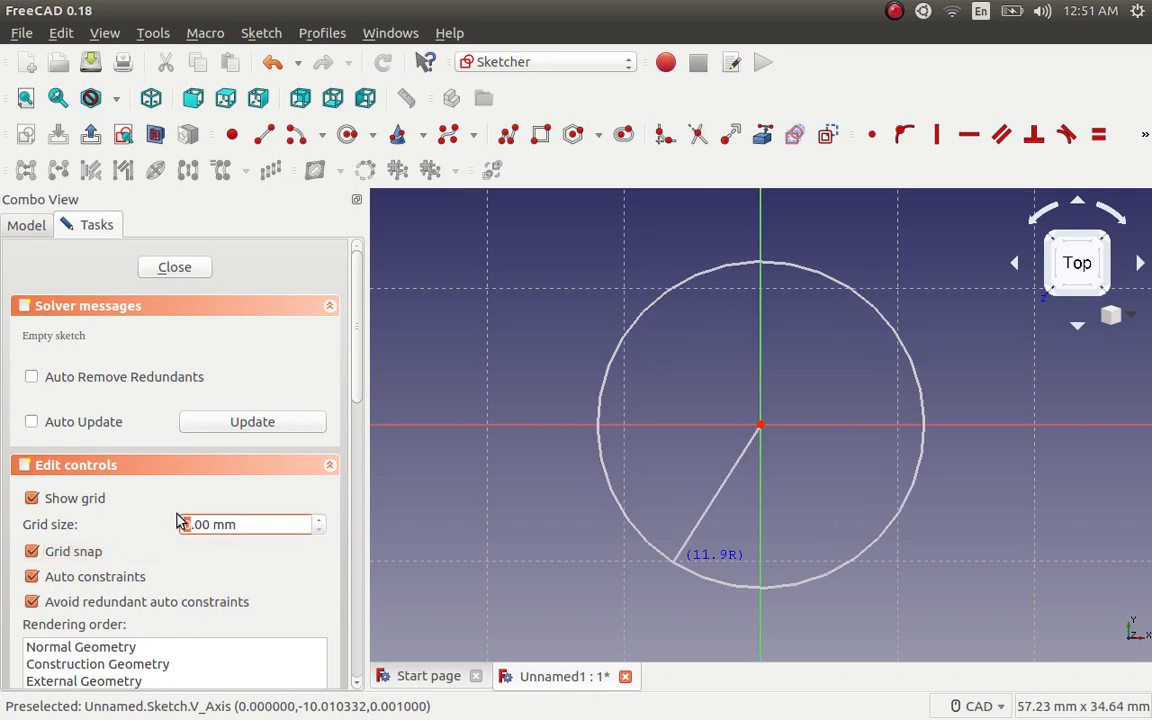
{"action": "type", "text": "10"}
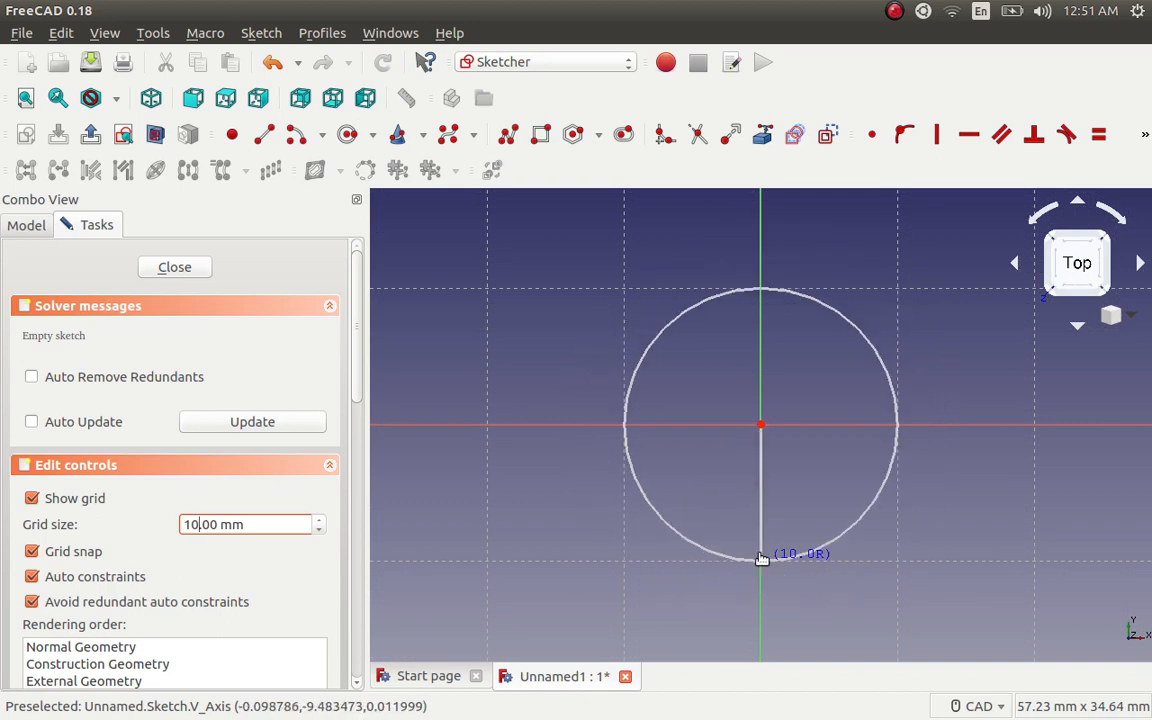
{"action": "left_click", "coordinate": [761, 558]}
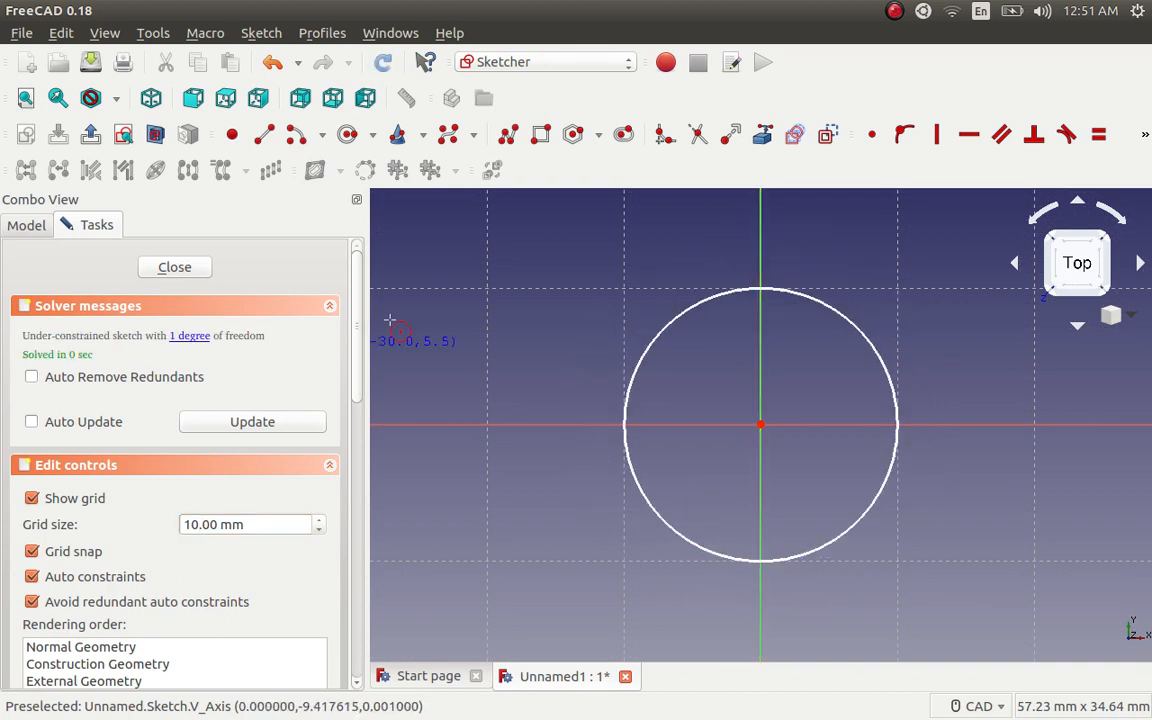
{"action": "left_click", "coordinate": [195, 269]}
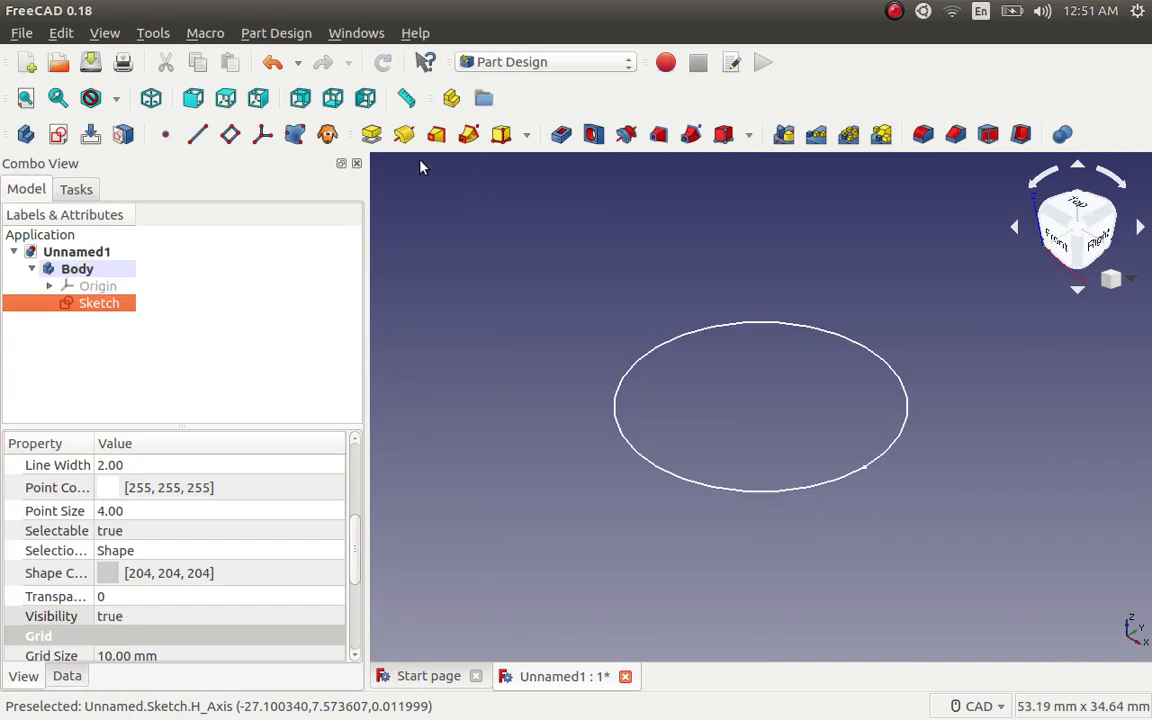
- Pad the circle sketch to a length of 2 mm
{"action": "left_click", "coordinate": [371, 134]}
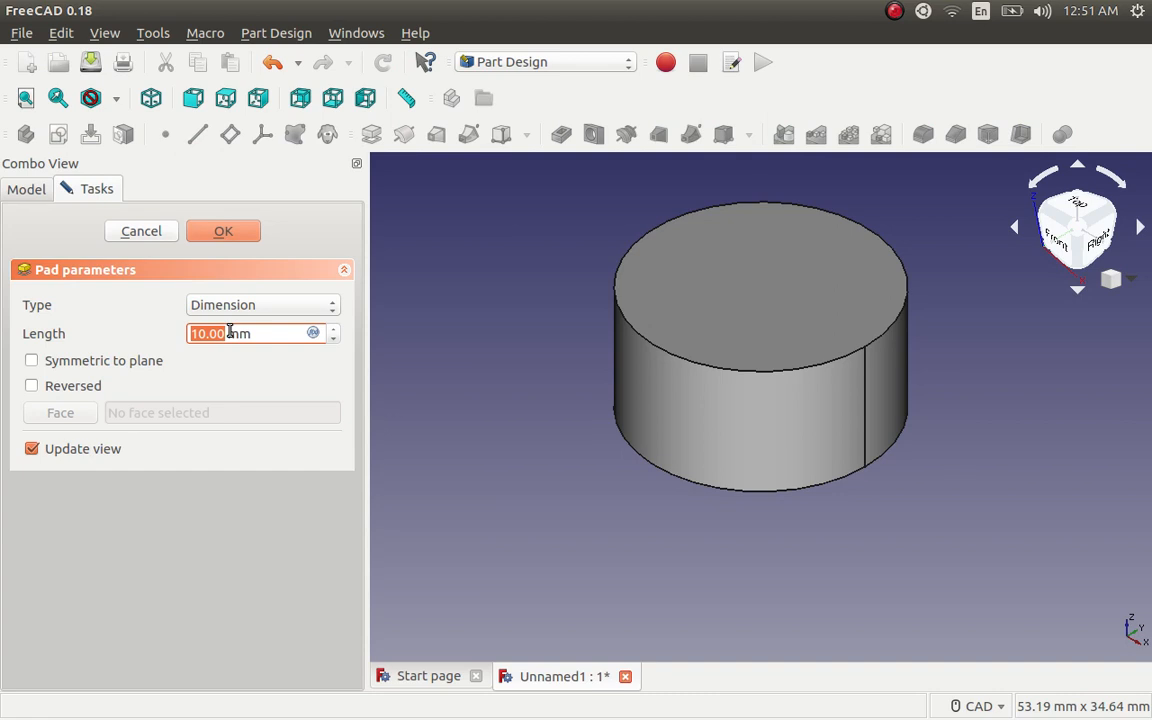
{"action": "type", "text": "5"}
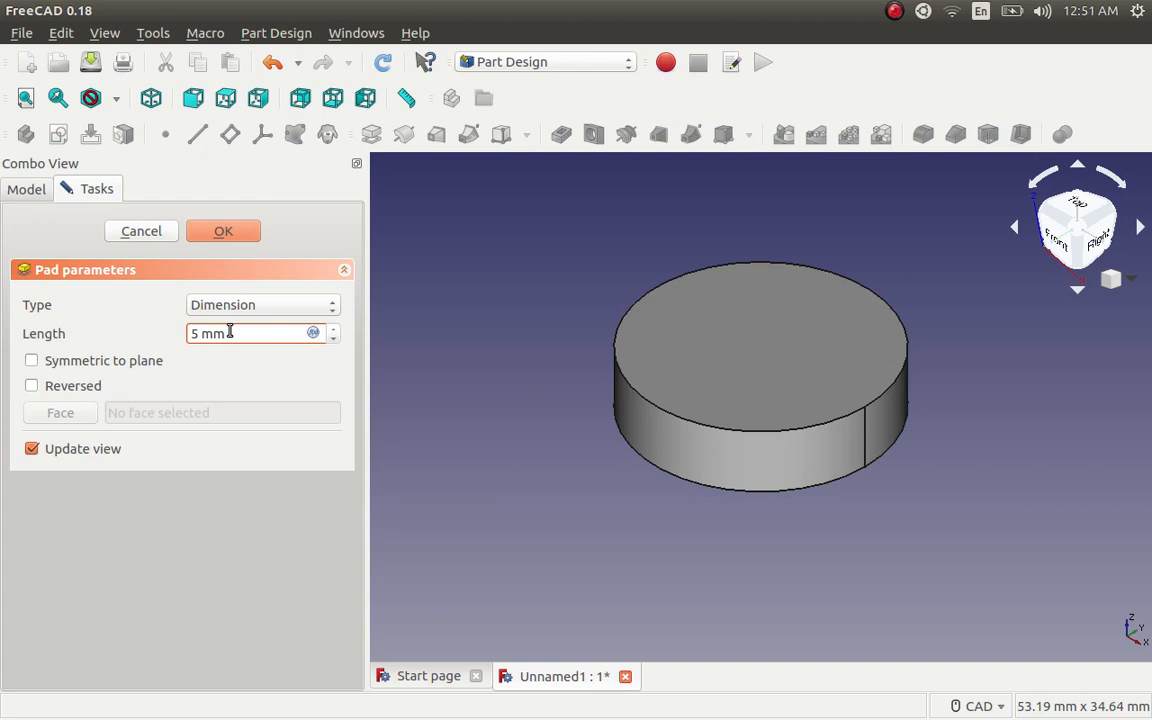
{"action": "key", "text": "BackSpace"}
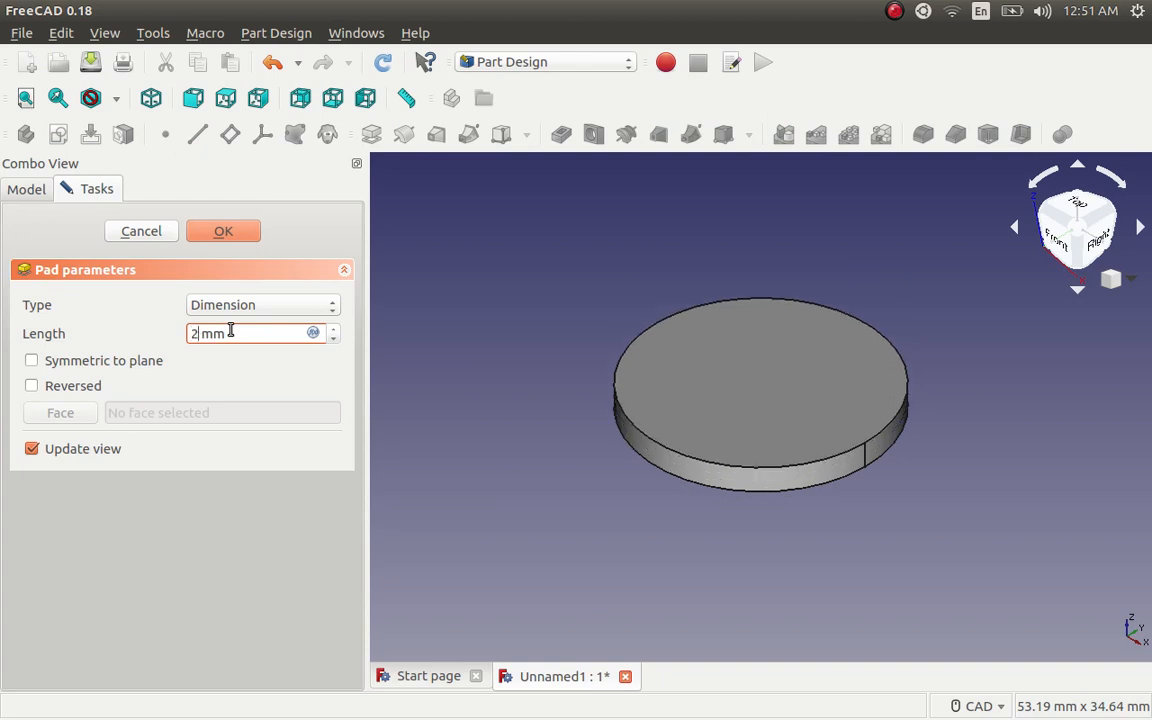
{"action": "left_click", "coordinate": [222, 231]}
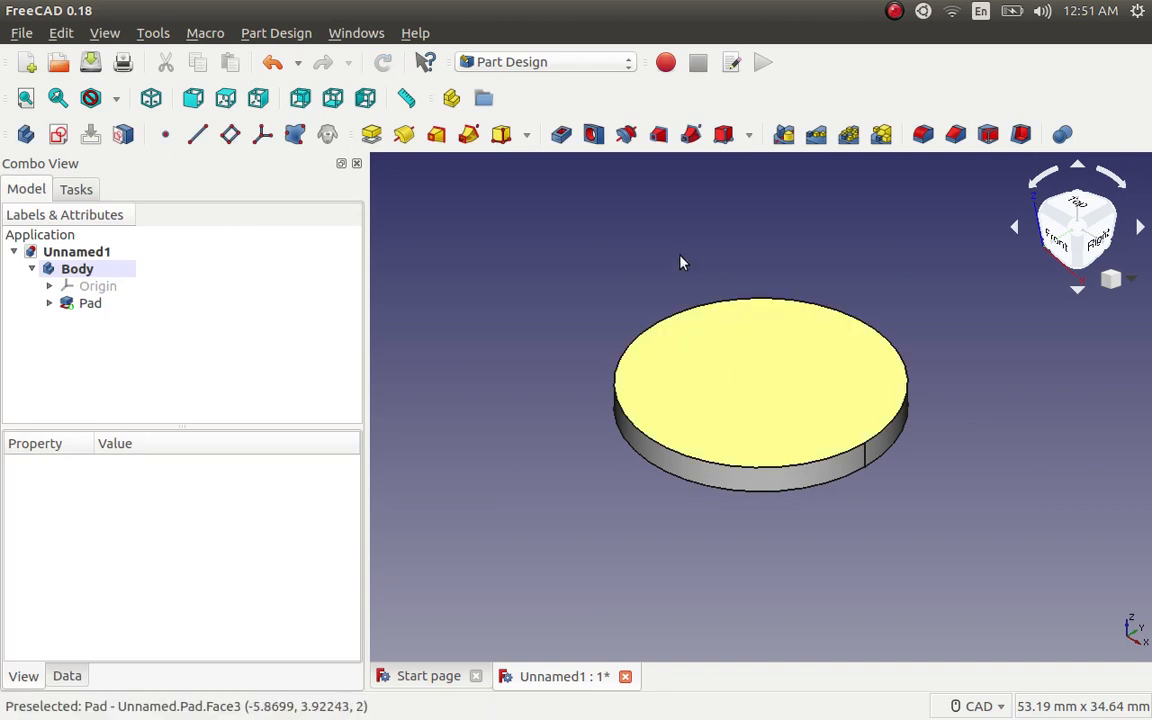
- Fillet the disc's upper and lower circular edges with a 0.5 mm radius
{"action": "left_click", "coordinate": [925, 135]}
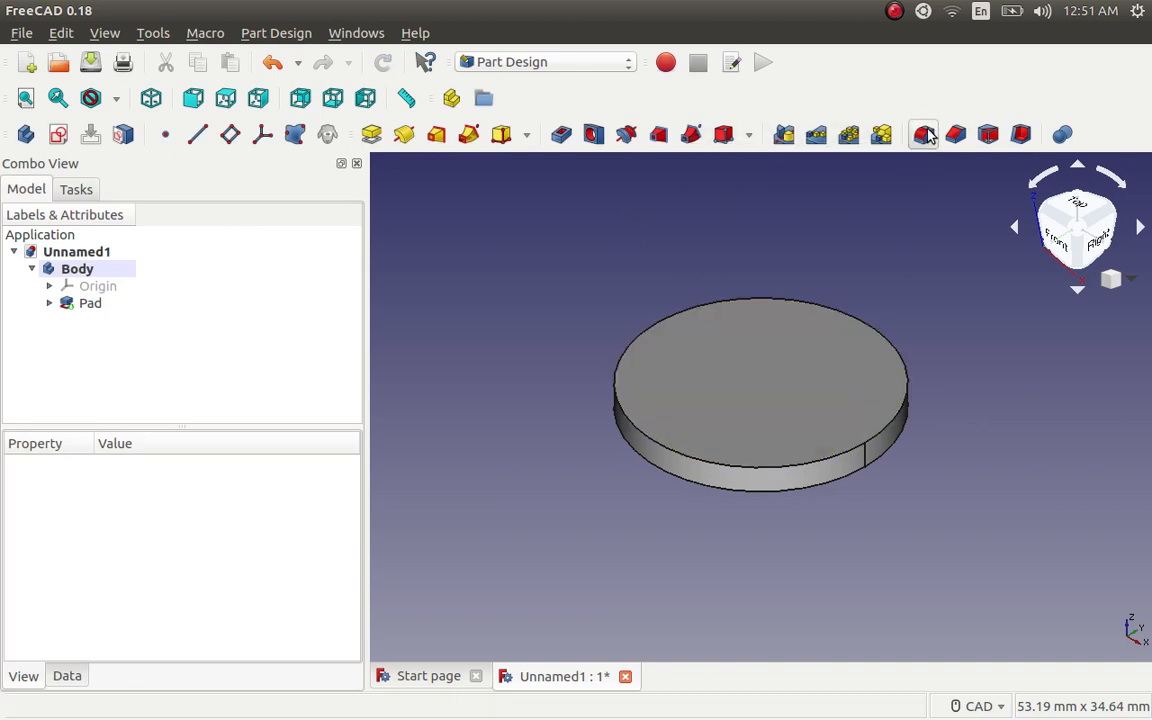
{"action": "left_click", "coordinate": [614, 381]}
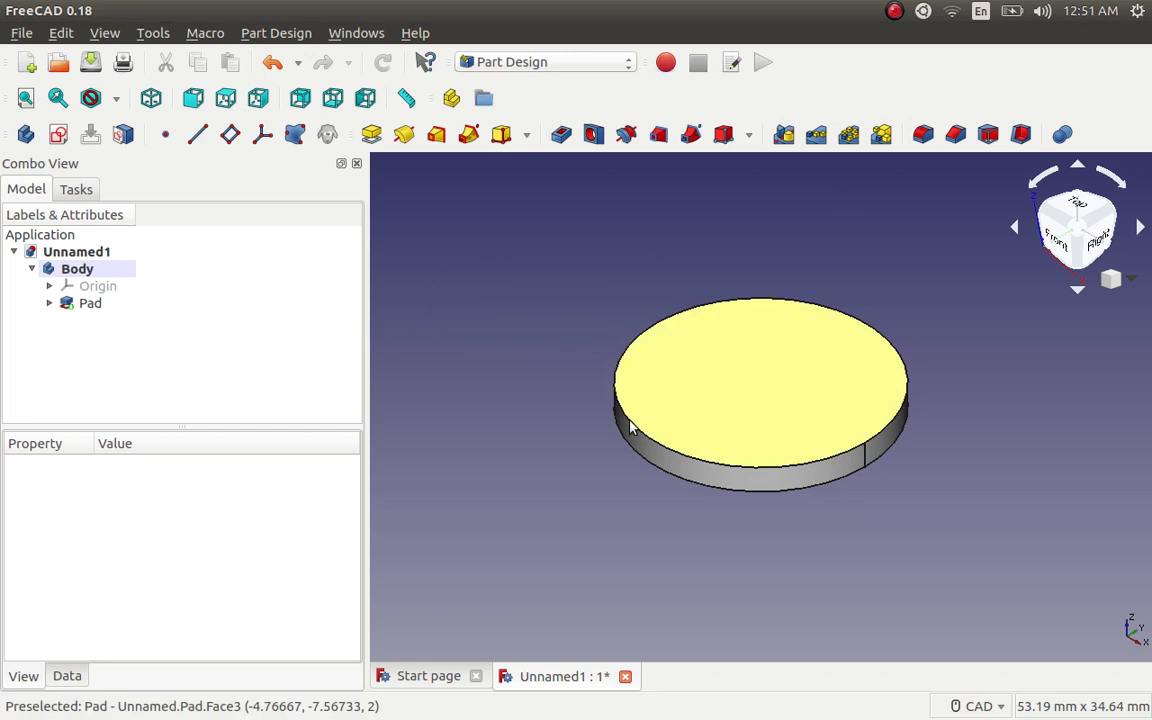
{"action": "left_click", "coordinate": [627, 420]}
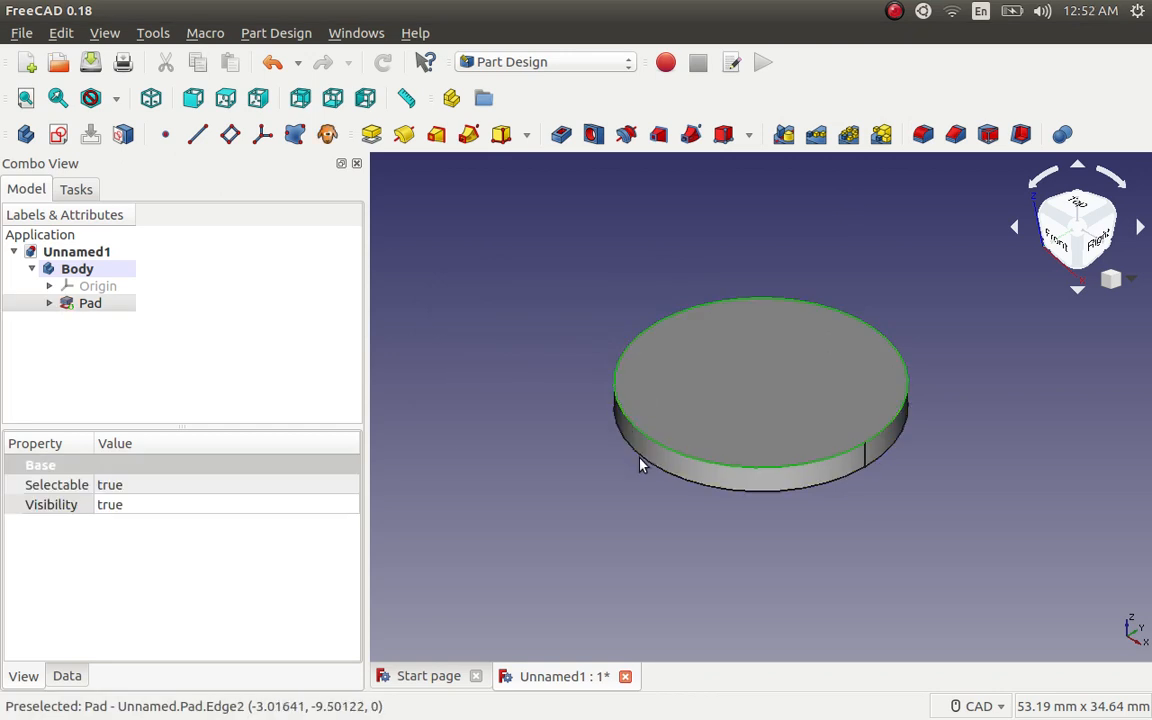
{"action": "left_click", "coordinate": [923, 134]}
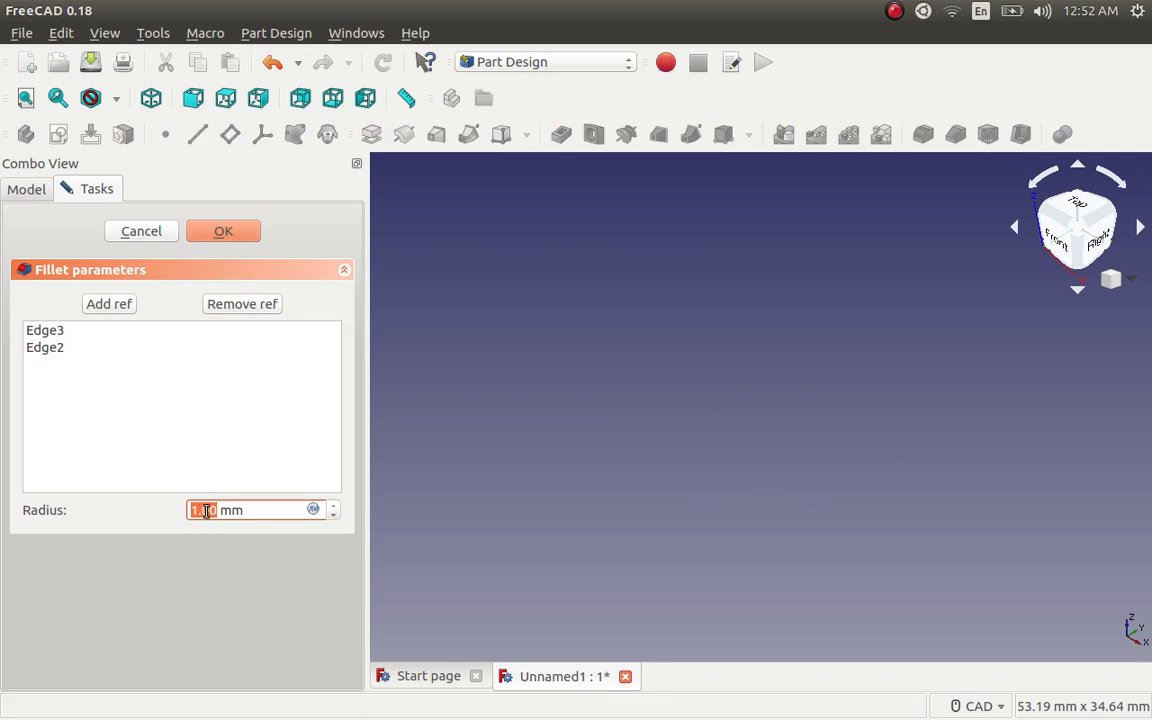
{"action": "left_click", "coordinate": [205, 510]}
{"action": "key", "text": "BackSpace"}
{"action": "type", "text": "5"}
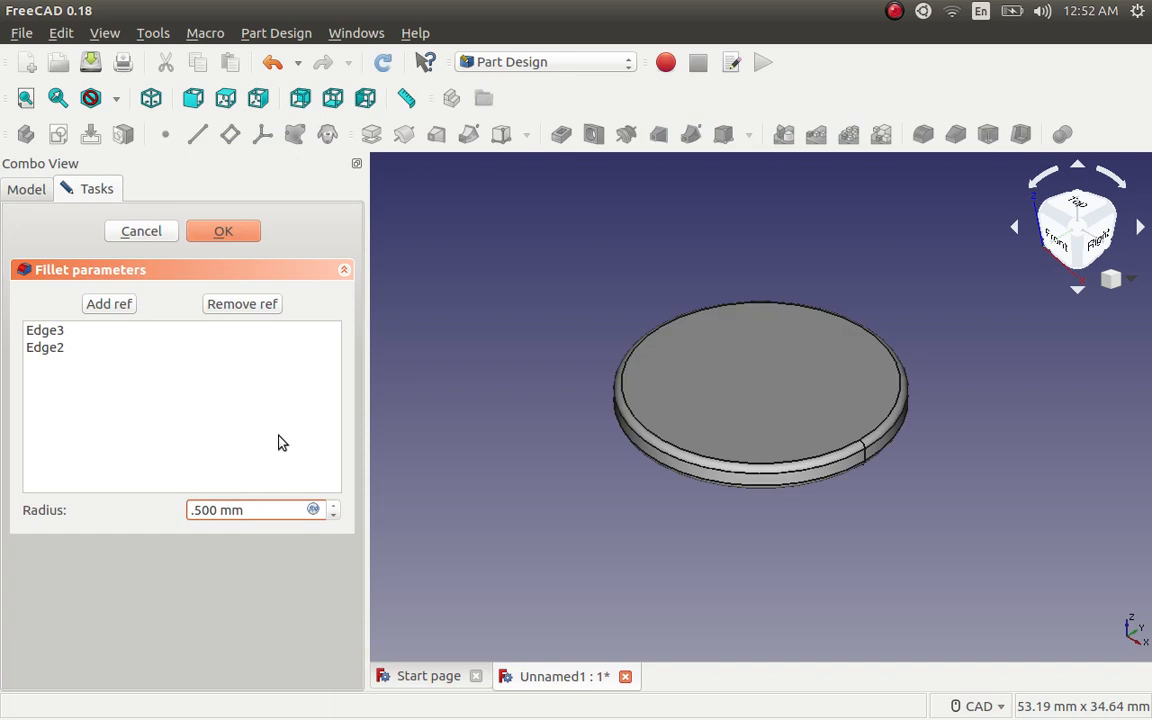
{"action": "left_click", "coordinate": [224, 232]}
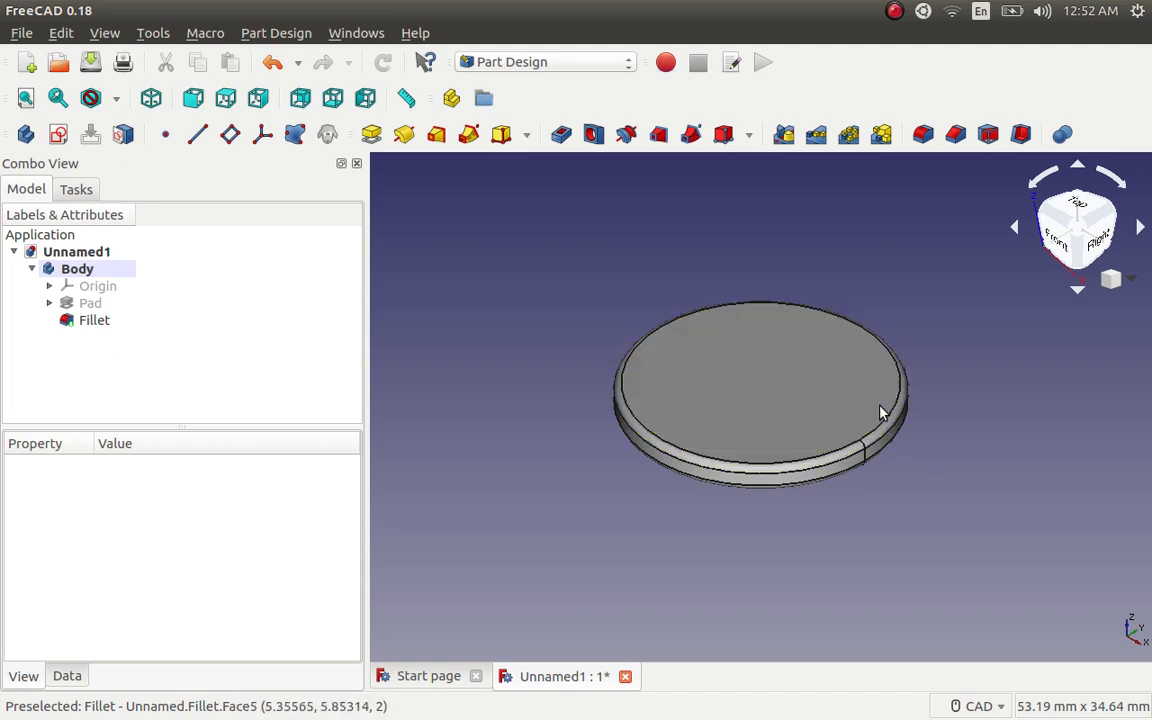
- Sketch a 9 by 3 mm rectangle on the disc's top face, overlapping its rim along the X axis, with 1 mm grid snap, and close the sketch
{"action": "left_click", "coordinate": [797, 378]}
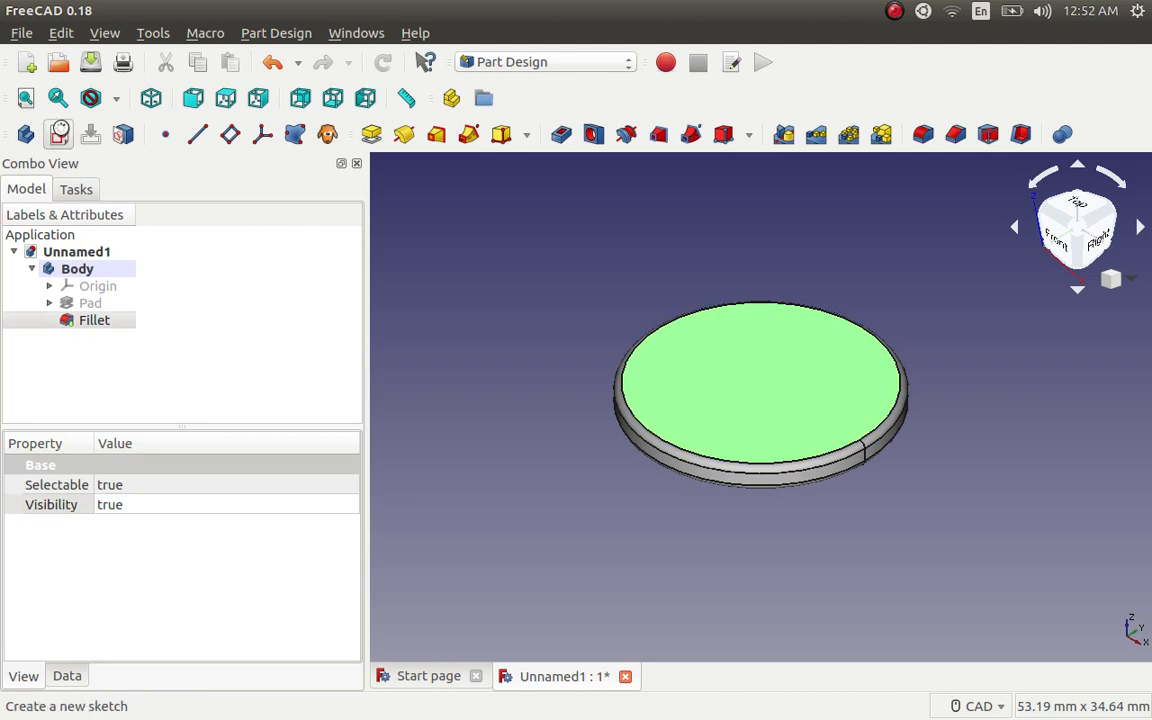
{"action": "left_click", "coordinate": [59, 133]}
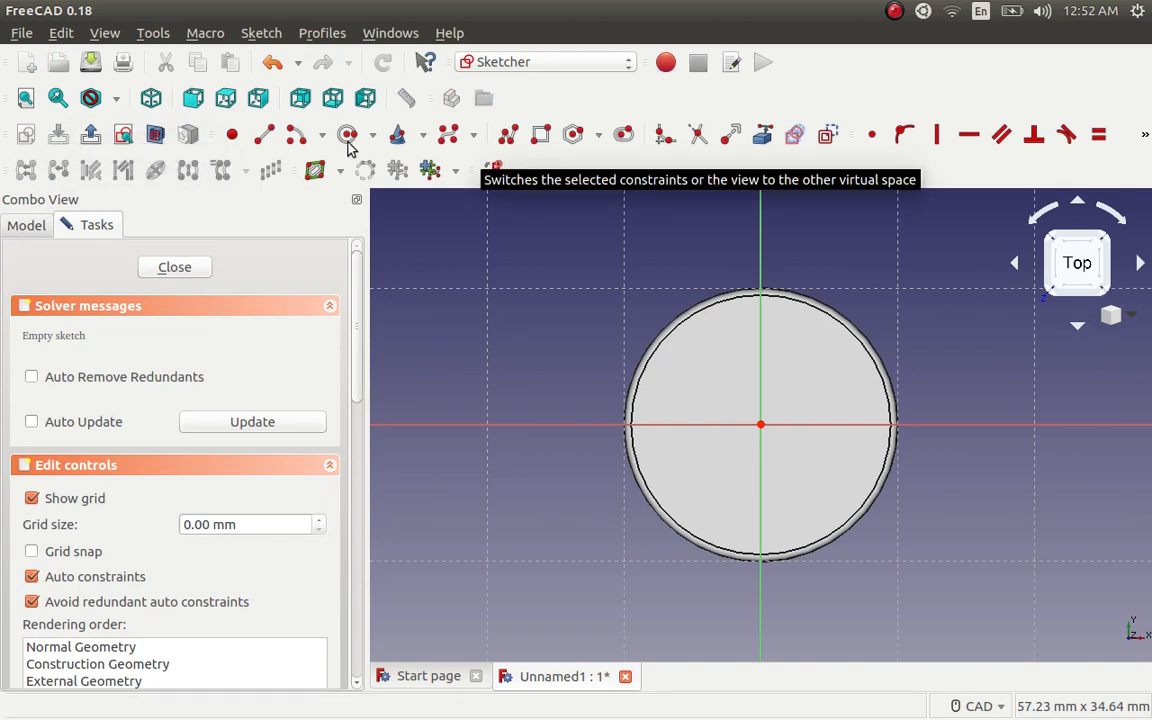
{"action": "left_click", "coordinate": [540, 134]}
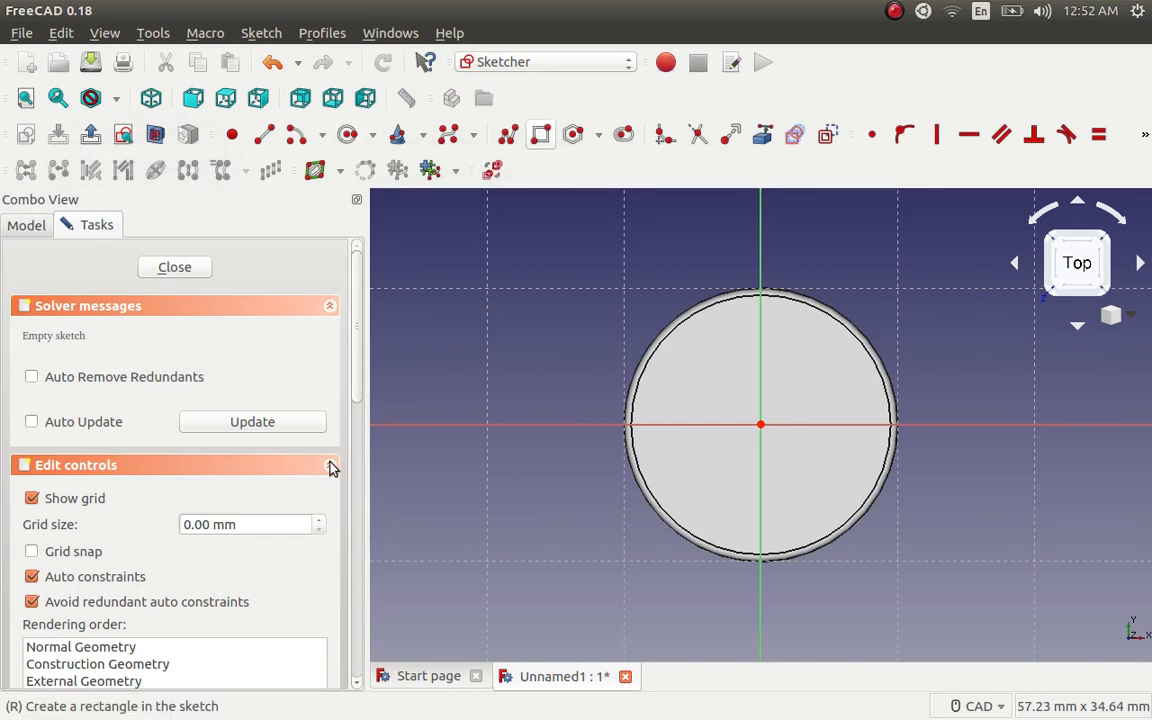
{"action": "left_click", "coordinate": [33, 551]}
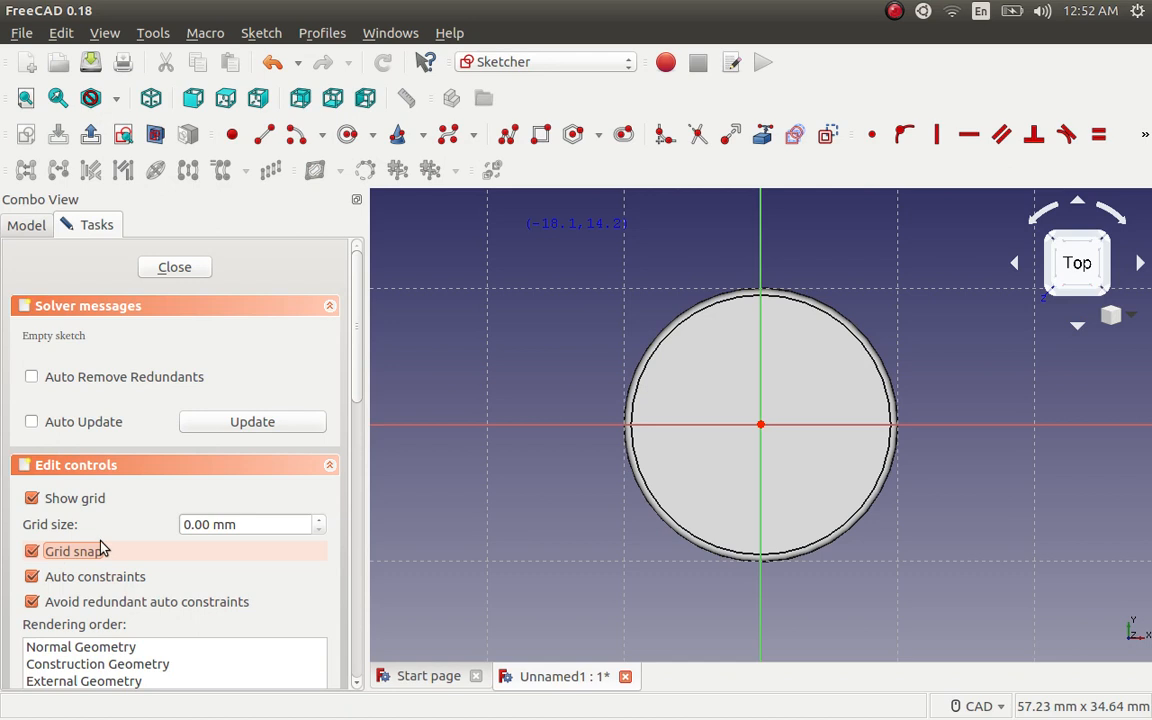
{"action": "left_click_drag", "start_coordinate": [191, 524], "coordinate": [177, 521]}
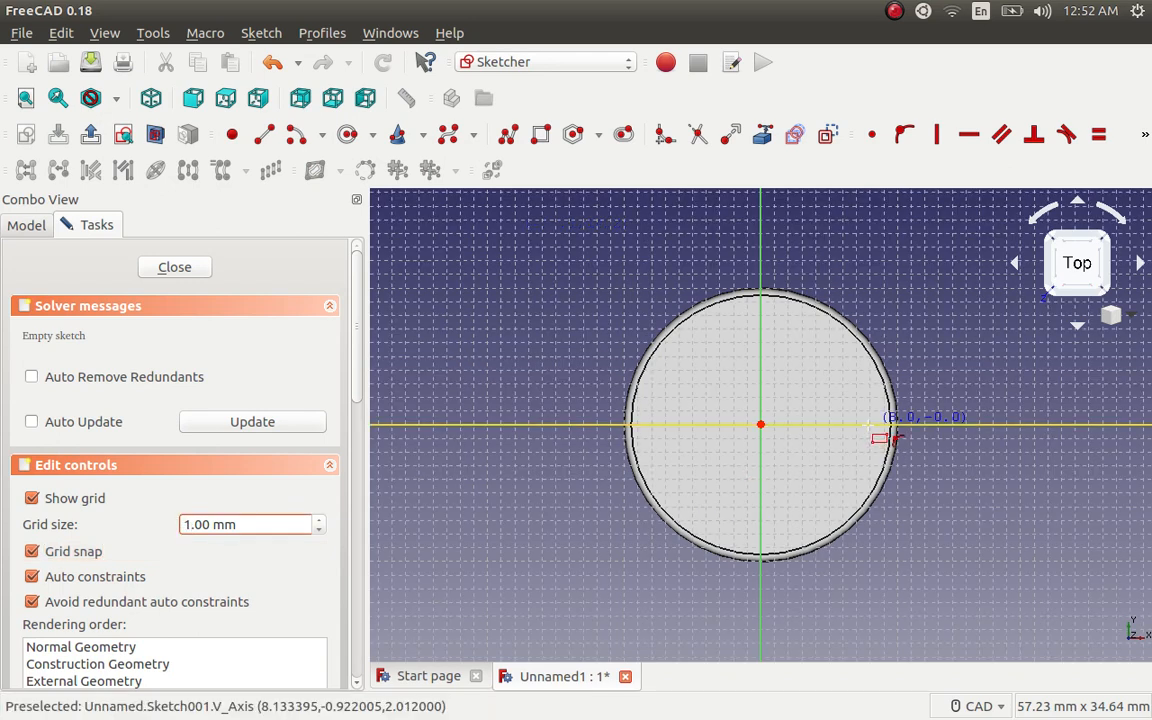
{"action": "scroll", "coordinate": [866, 425], "scroll_direction": "up", "scroll_amount": 2}
{"action": "scroll", "coordinate": [869, 426], "scroll_direction": "up", "scroll_amount": 2}
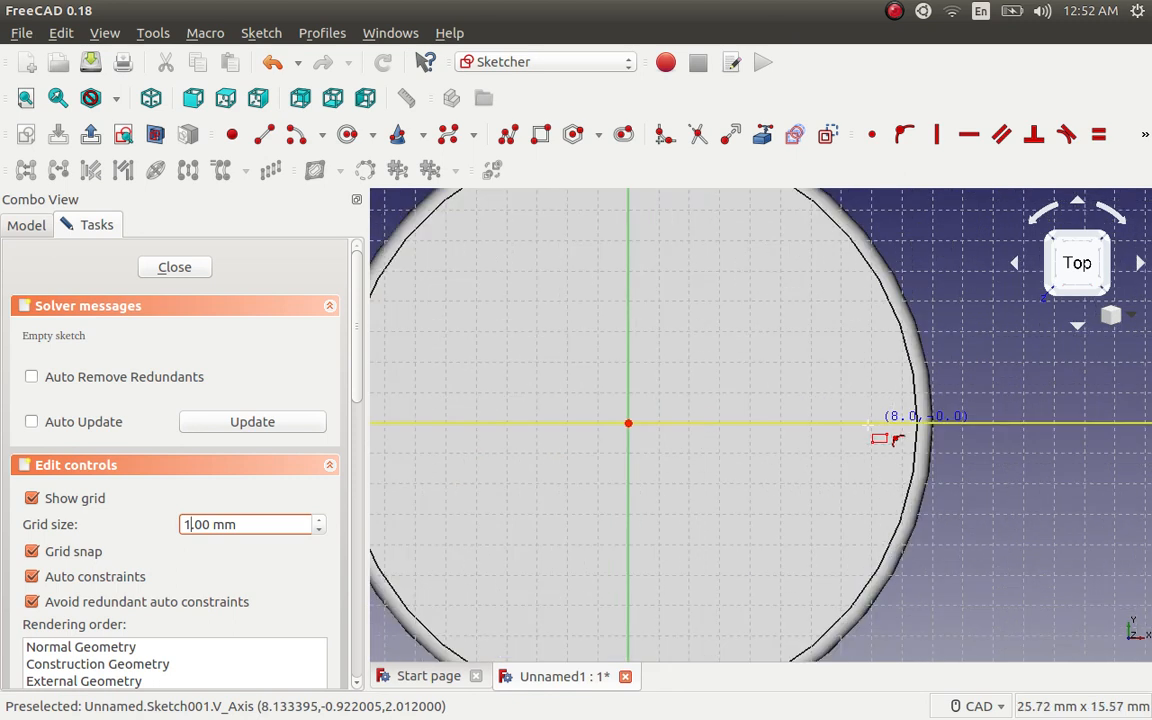
{"action": "left_click", "coordinate": [845, 357]}
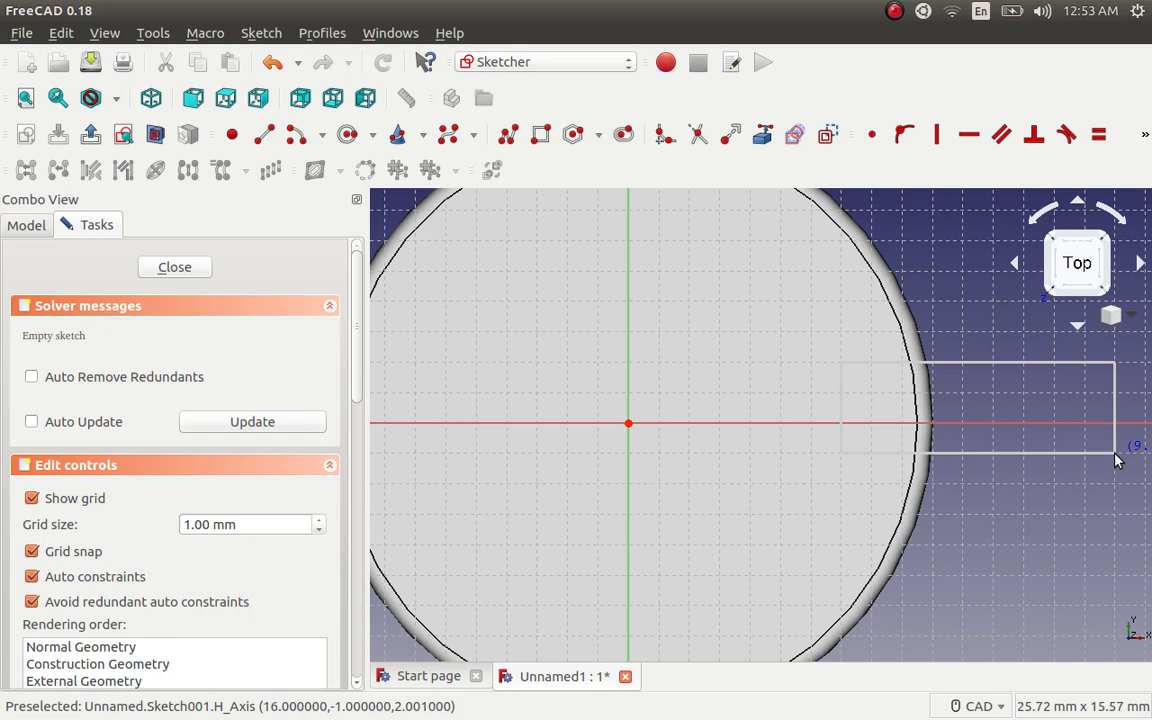
{"action": "left_click", "coordinate": [1116, 454]}
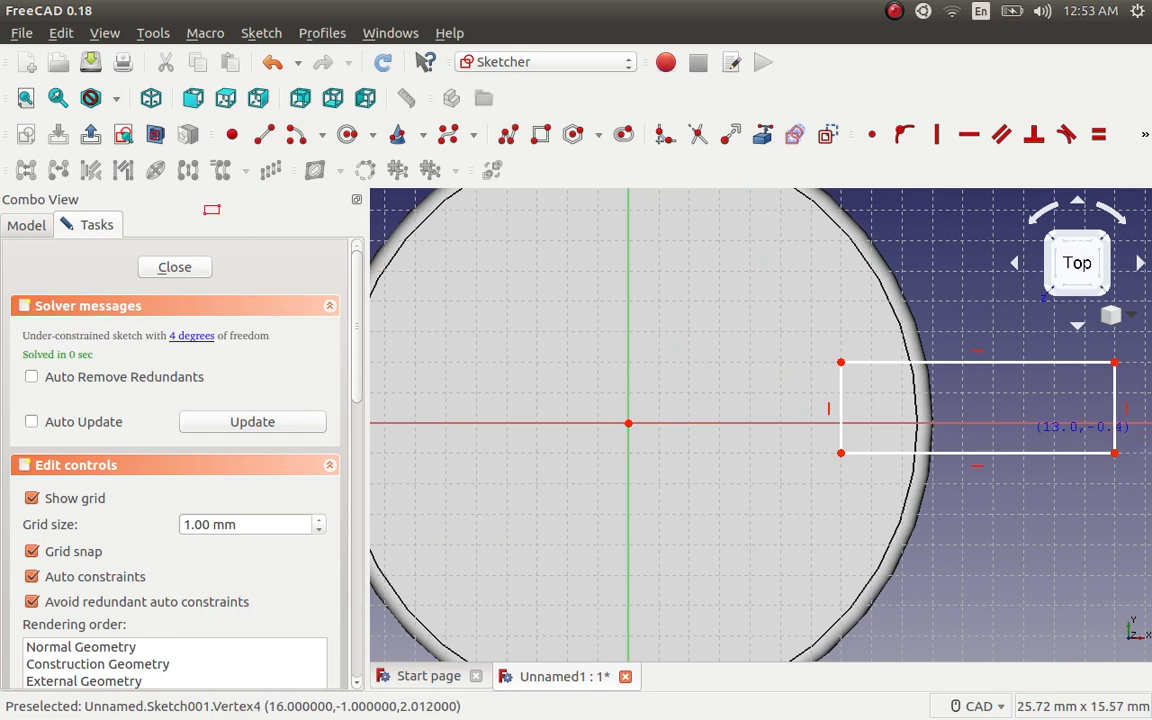
{"action": "left_click", "coordinate": [175, 267]}
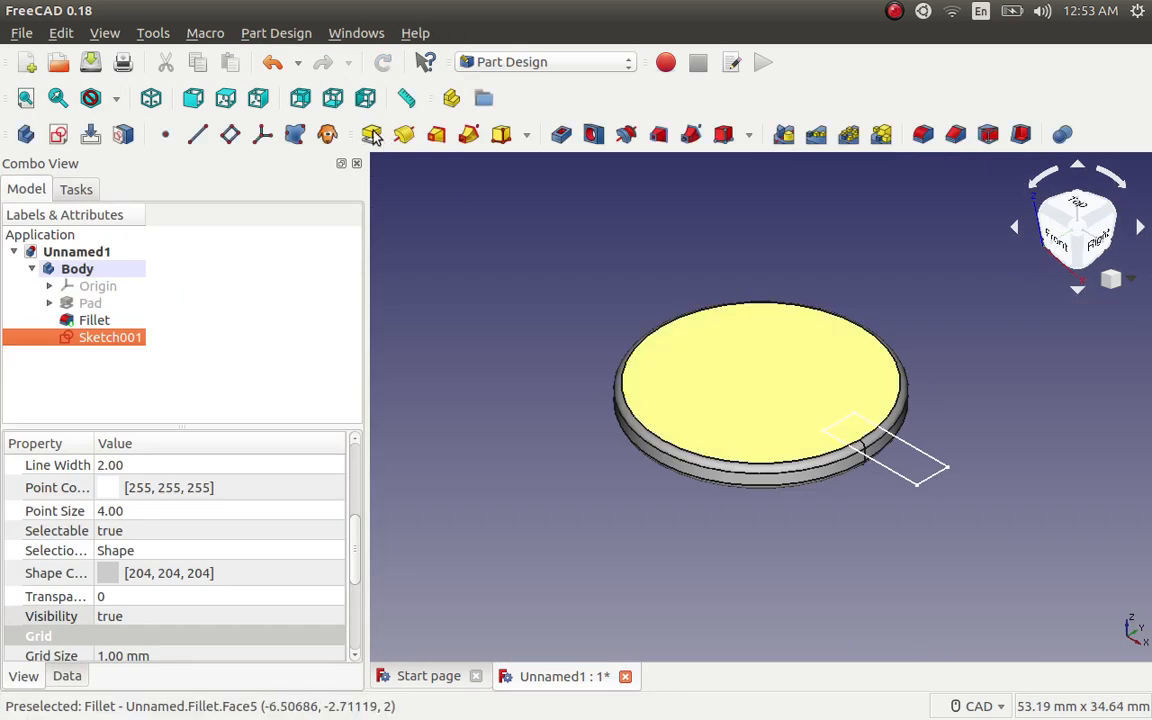
- Pad the small rectangle sketch to a length of 0.1 mm to form the blade arm
{"action": "left_click", "coordinate": [372, 136]}
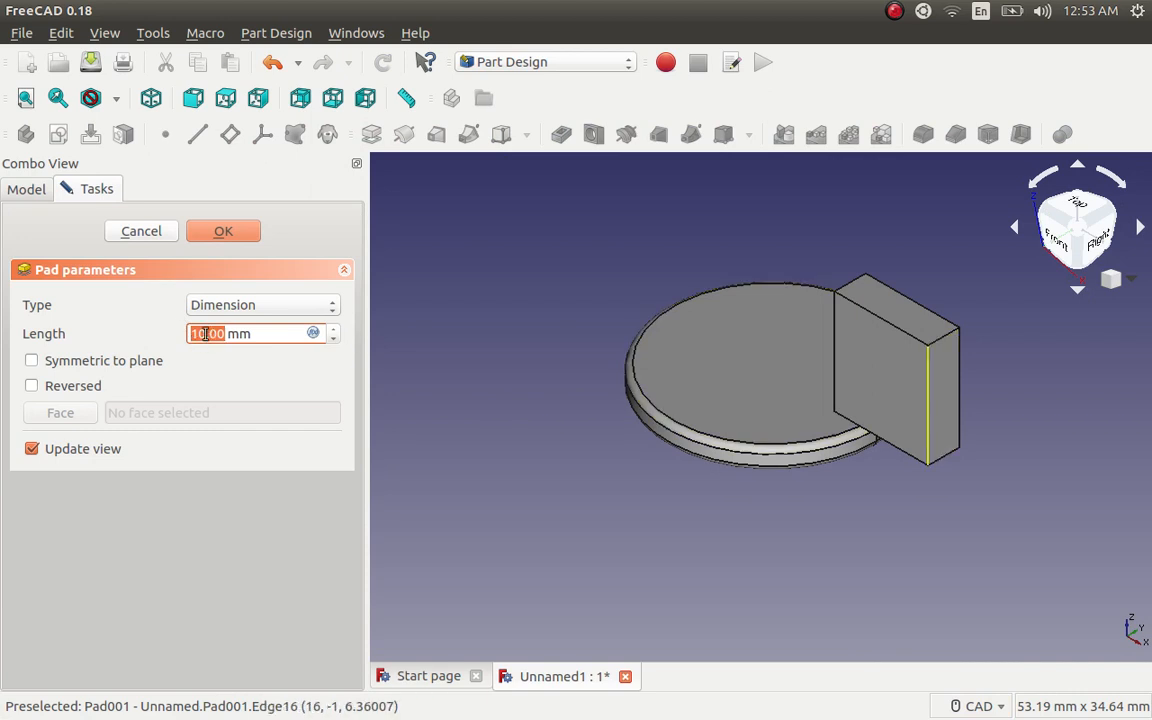
{"action": "left_click_drag", "start_coordinate": [209, 335], "coordinate": [187, 337]}
{"action": "key", "text": "BackSpace"}
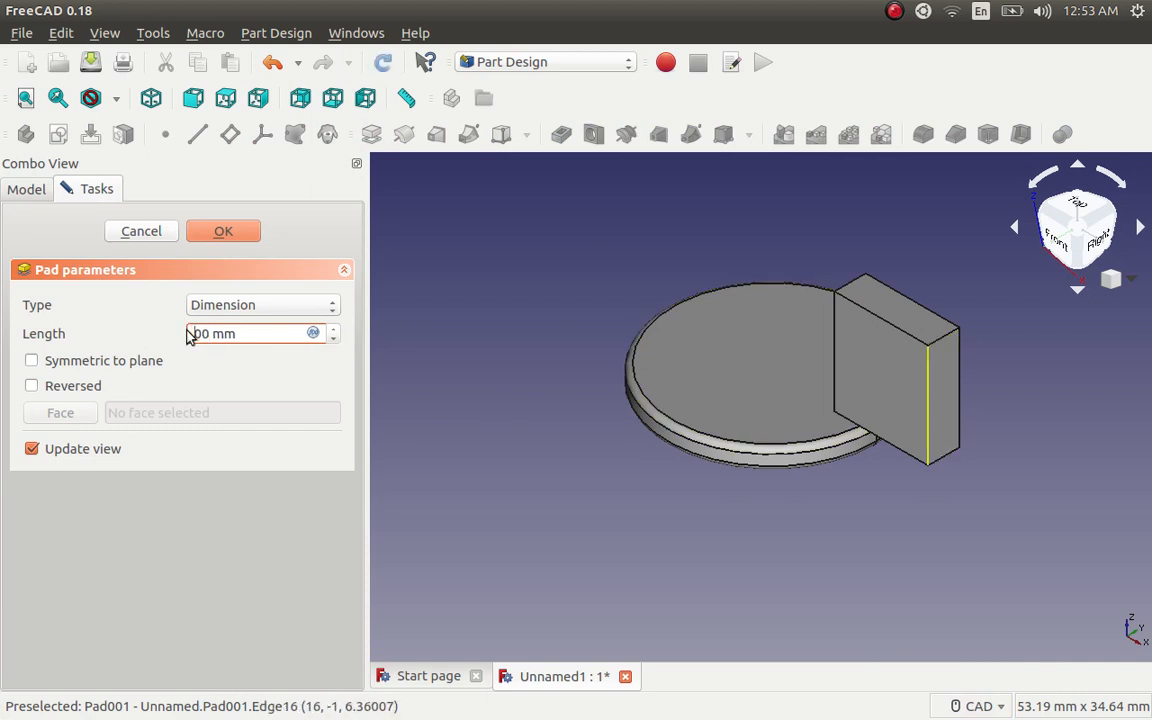
{"action": "type", "text": ".1"}
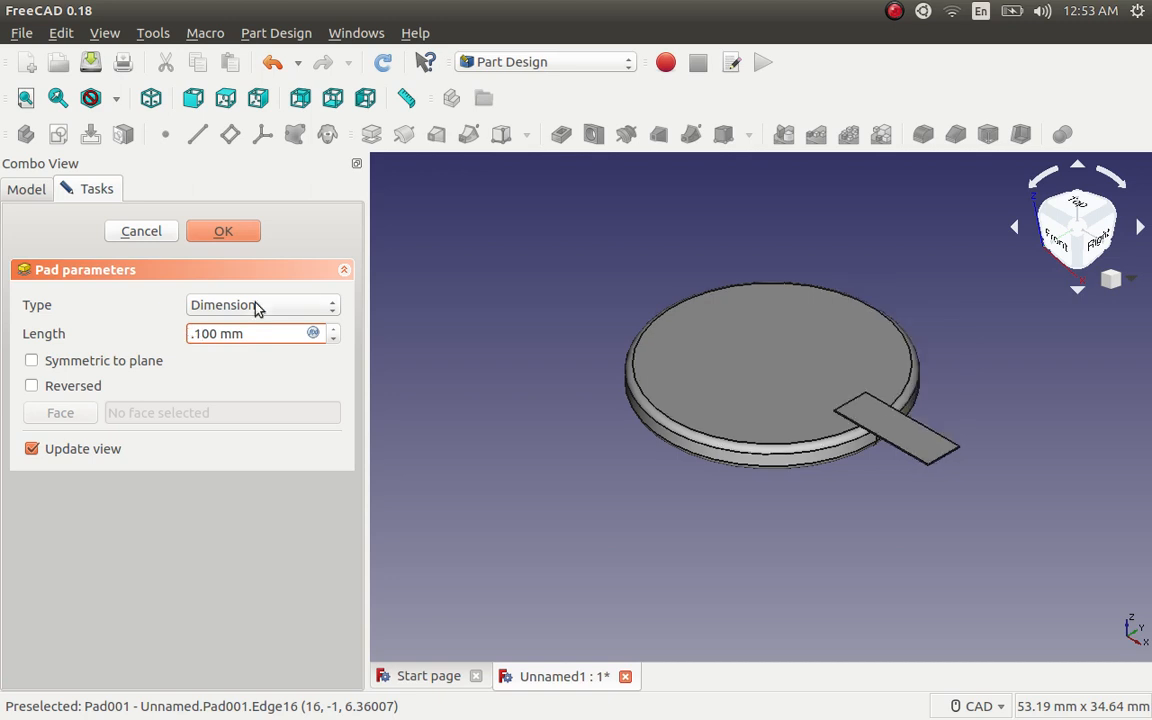
{"action": "left_click", "coordinate": [243, 241]}
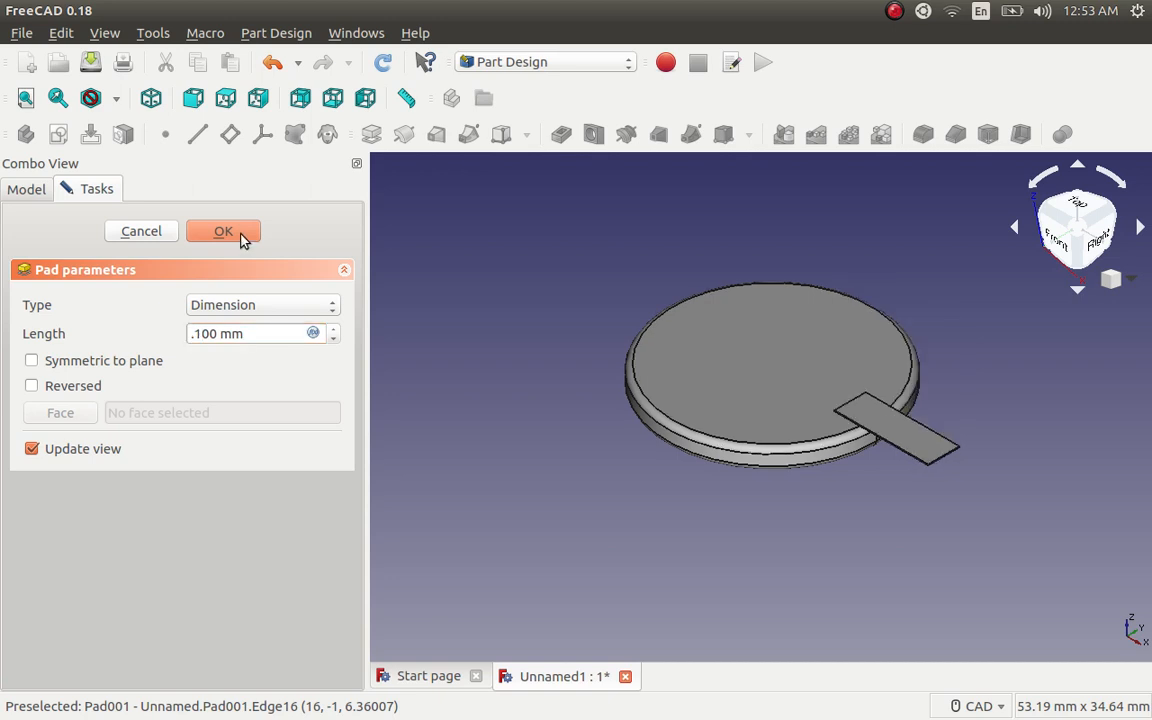
{"action": "left_click", "coordinate": [243, 241]}
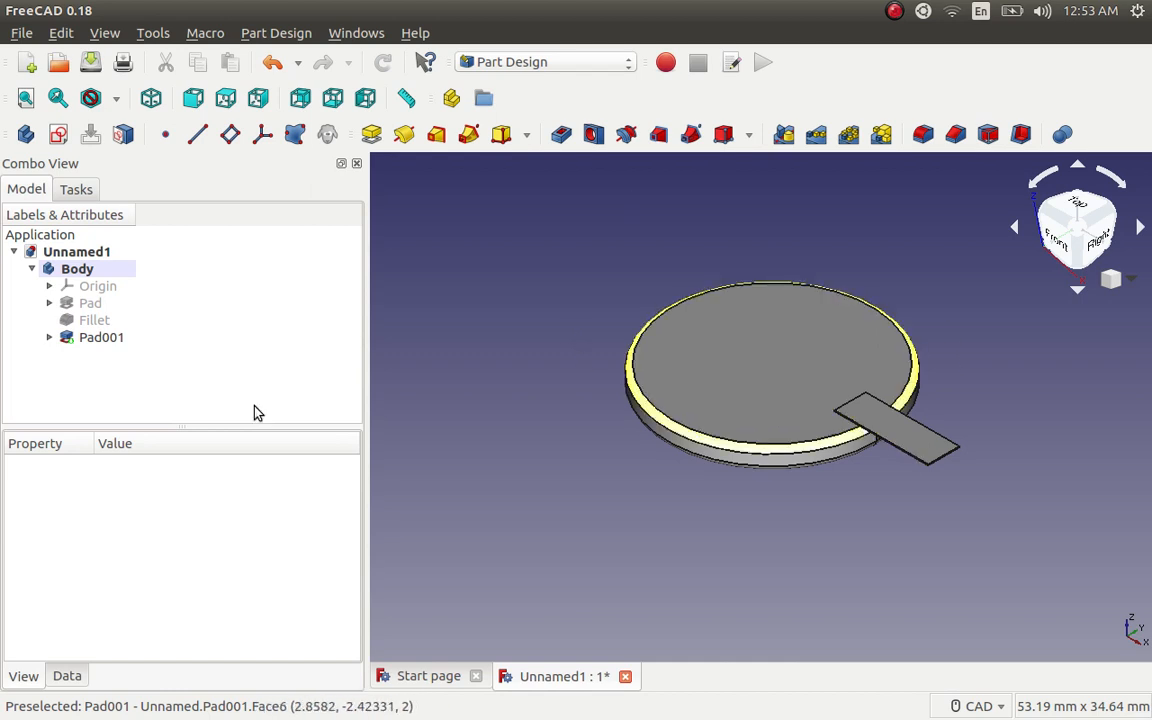
- Create a polar pattern of the arm pad around the normal sketch axis with 3 occurrences
{"action": "left_click", "coordinate": [106, 338]}
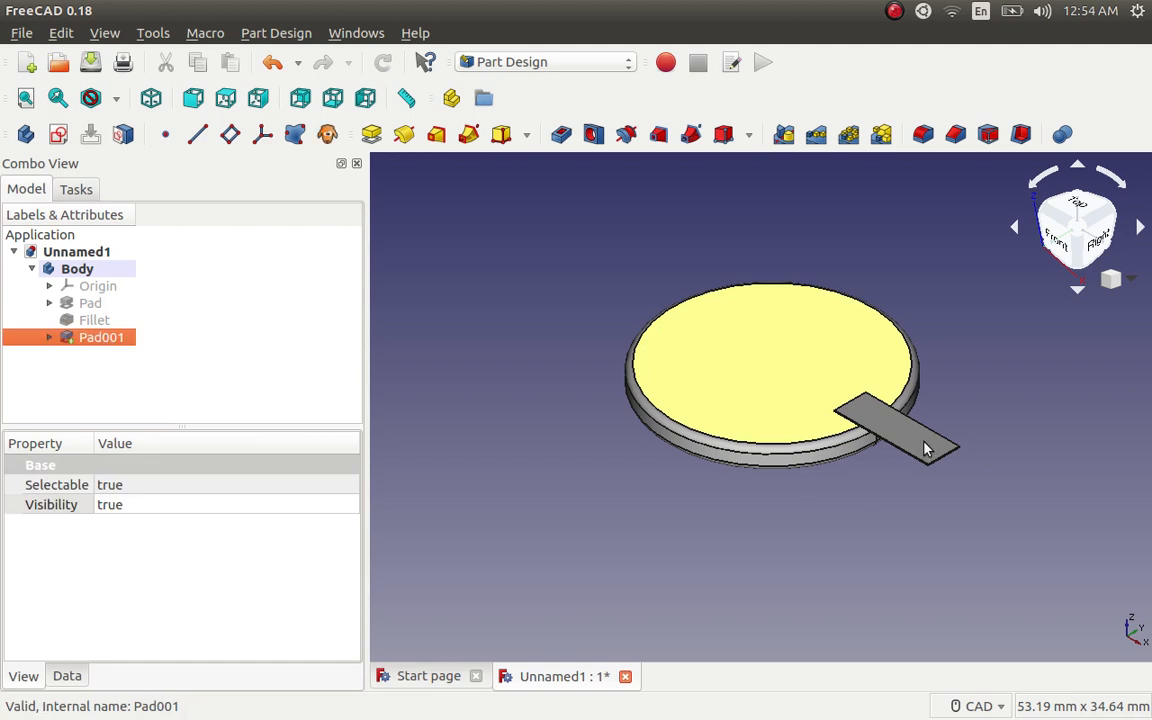
{"action": "left_click", "coordinate": [850, 137]}
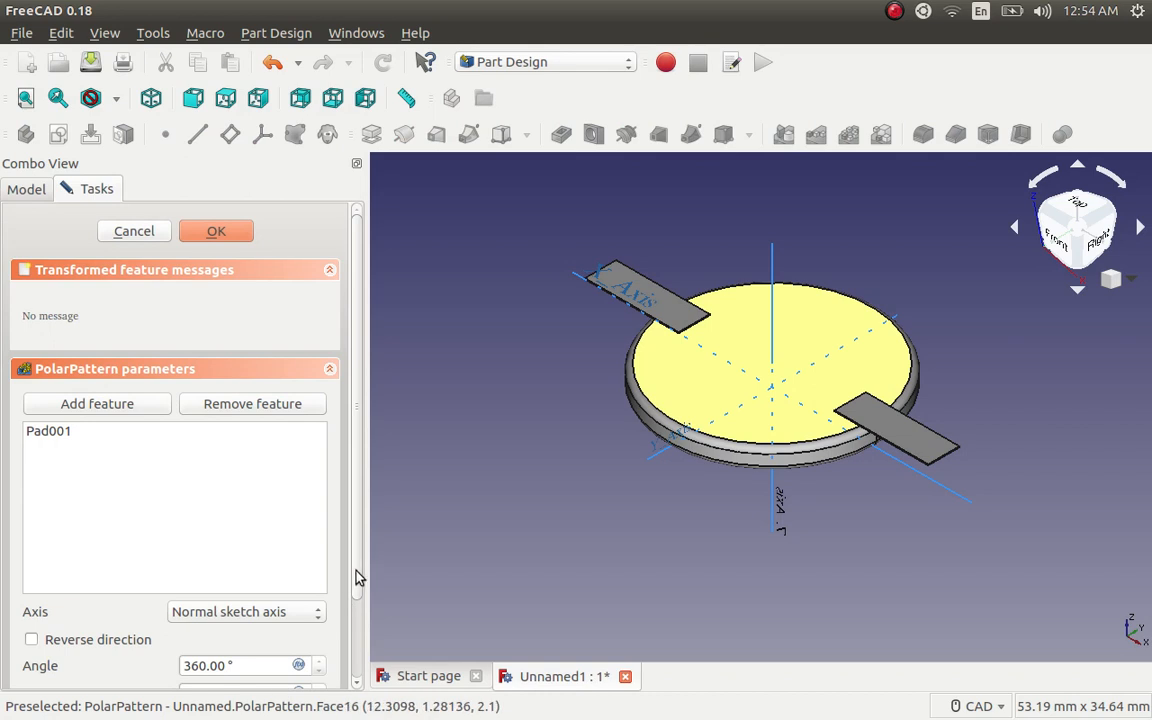
{"action": "scroll", "coordinate": [360, 620], "scroll_direction": "down", "scroll_amount": 2}
{"action": "scroll", "coordinate": [360, 620], "scroll_direction": "down", "scroll_amount": 1}
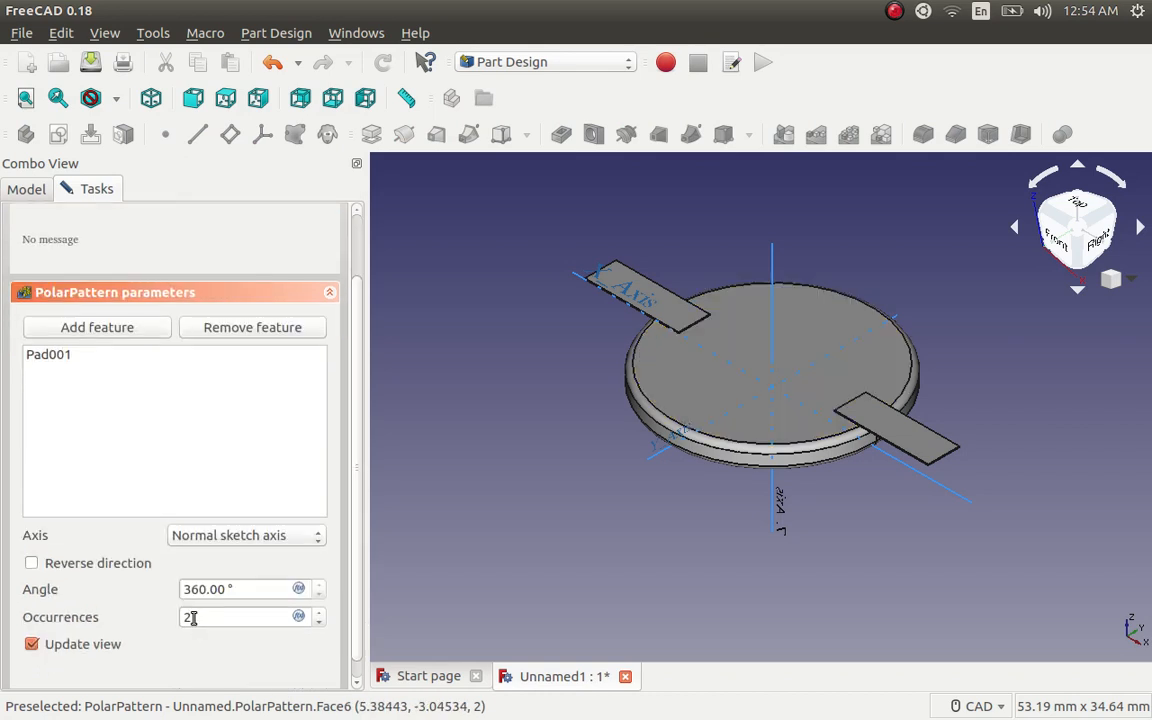
{"action": "left_click", "coordinate": [194, 618]}
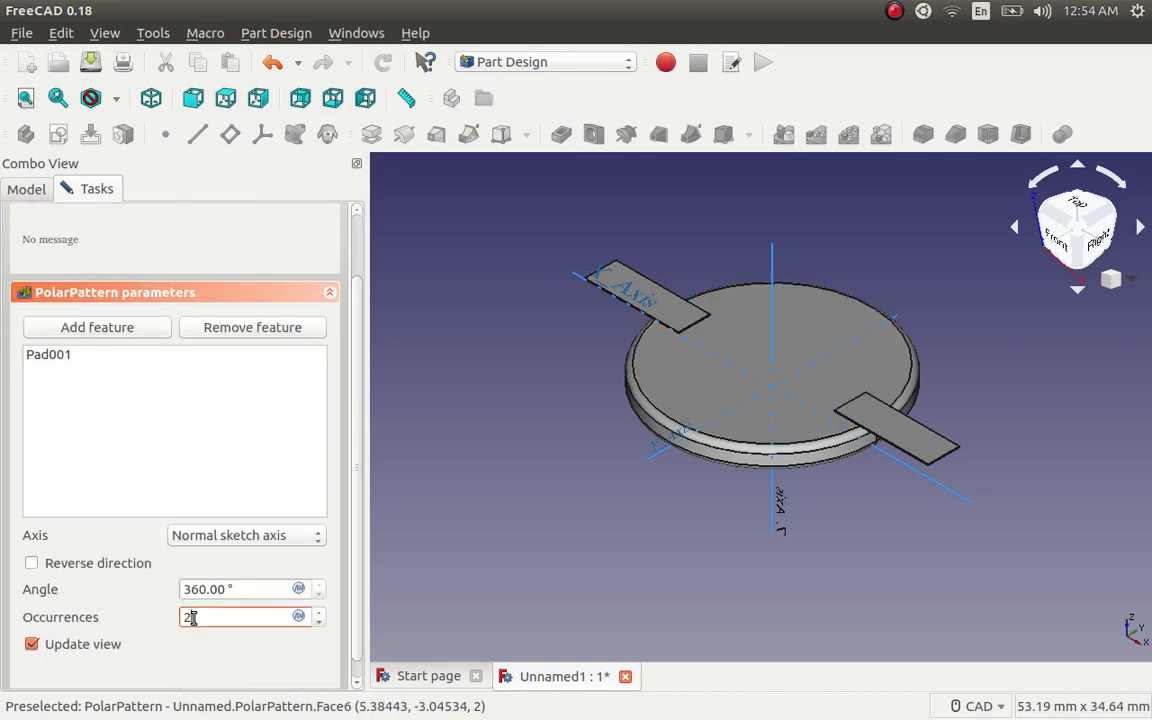
{"action": "scroll", "coordinate": [195, 618], "scroll_direction": "up", "scroll_amount": 1}
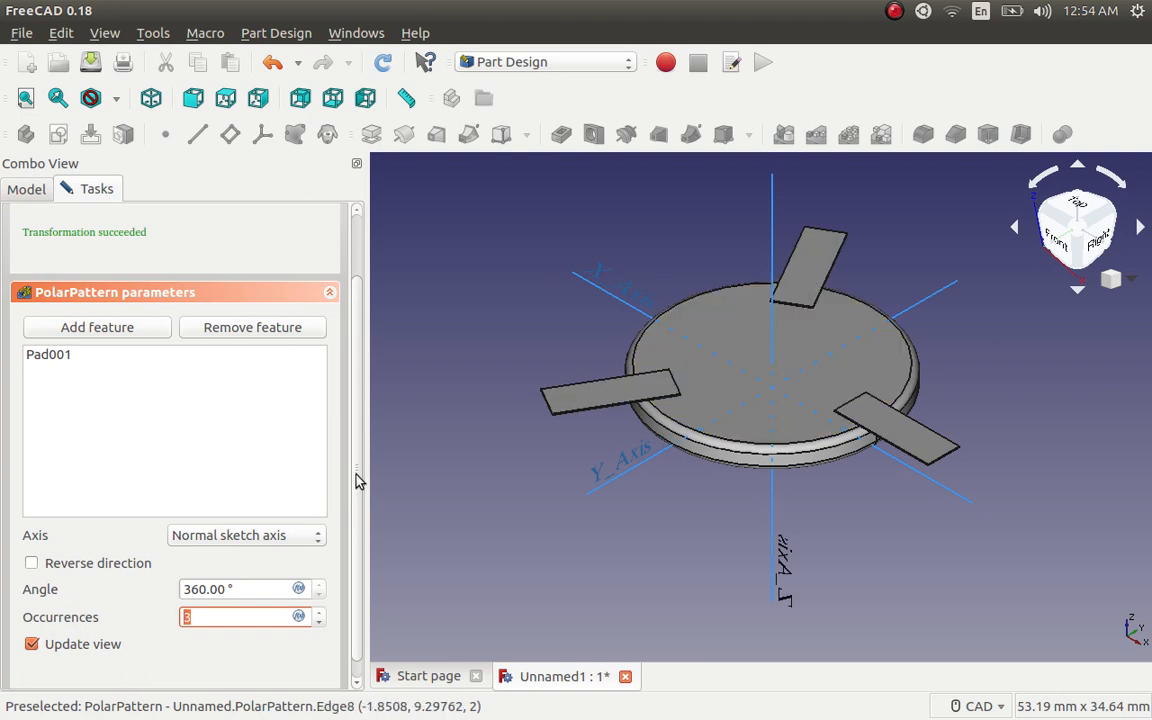
{"action": "left_click", "coordinate": [356, 377]}
{"action": "scroll", "coordinate": [356, 383], "scroll_direction": "up", "scroll_amount": 2}
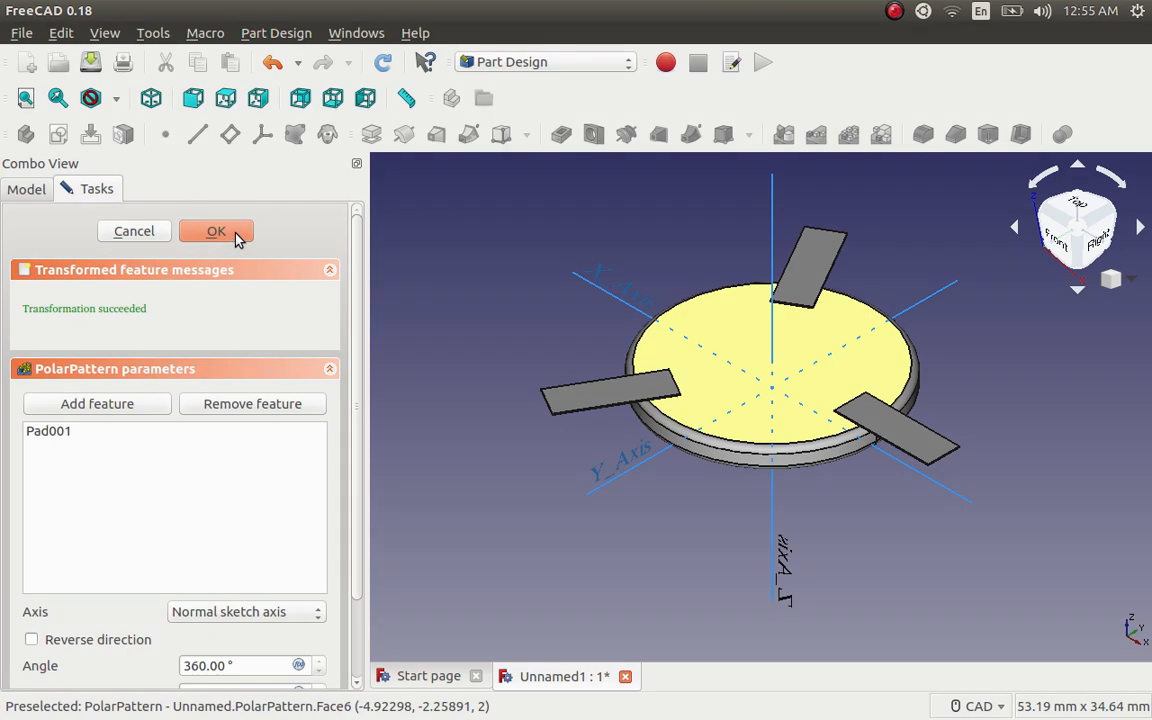
{"action": "left_click", "coordinate": [216, 232]}
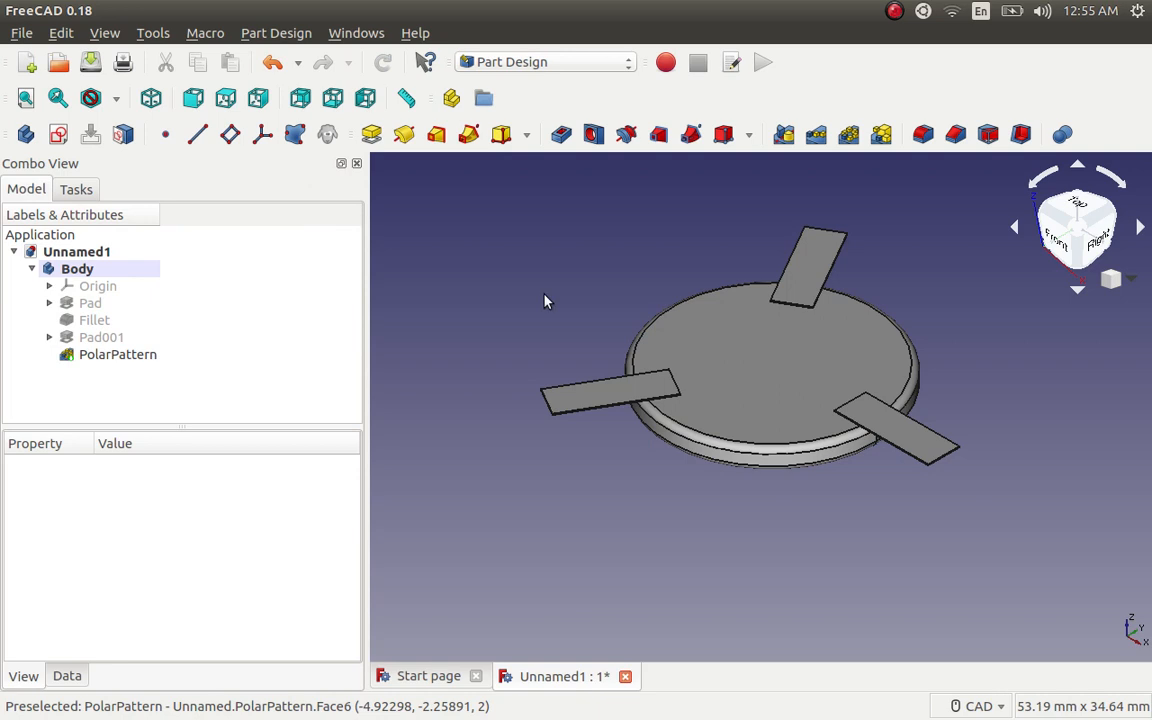
- On the X-axis arm's top face, sketch a blade rectangle about 26 by 9 mm overlapping the arm's outer end, using 1 mm grid snap, and close it
{"action": "left_click", "coordinate": [928, 450]}
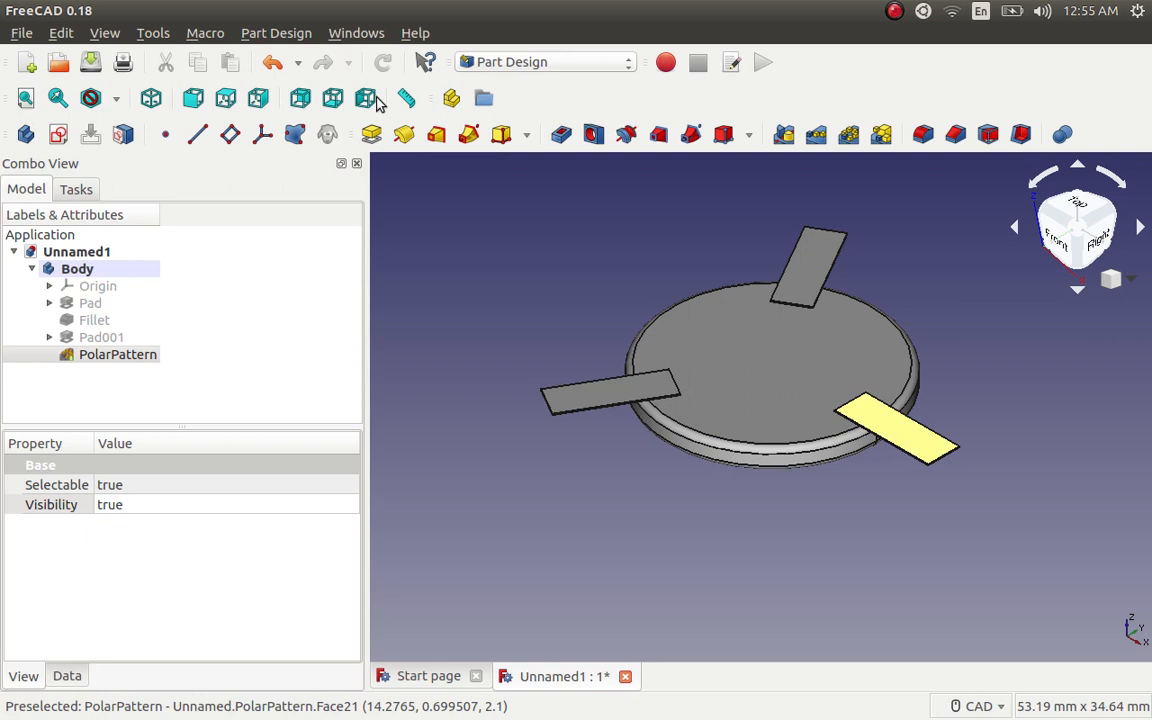
{"action": "left_click", "coordinate": [59, 134]}
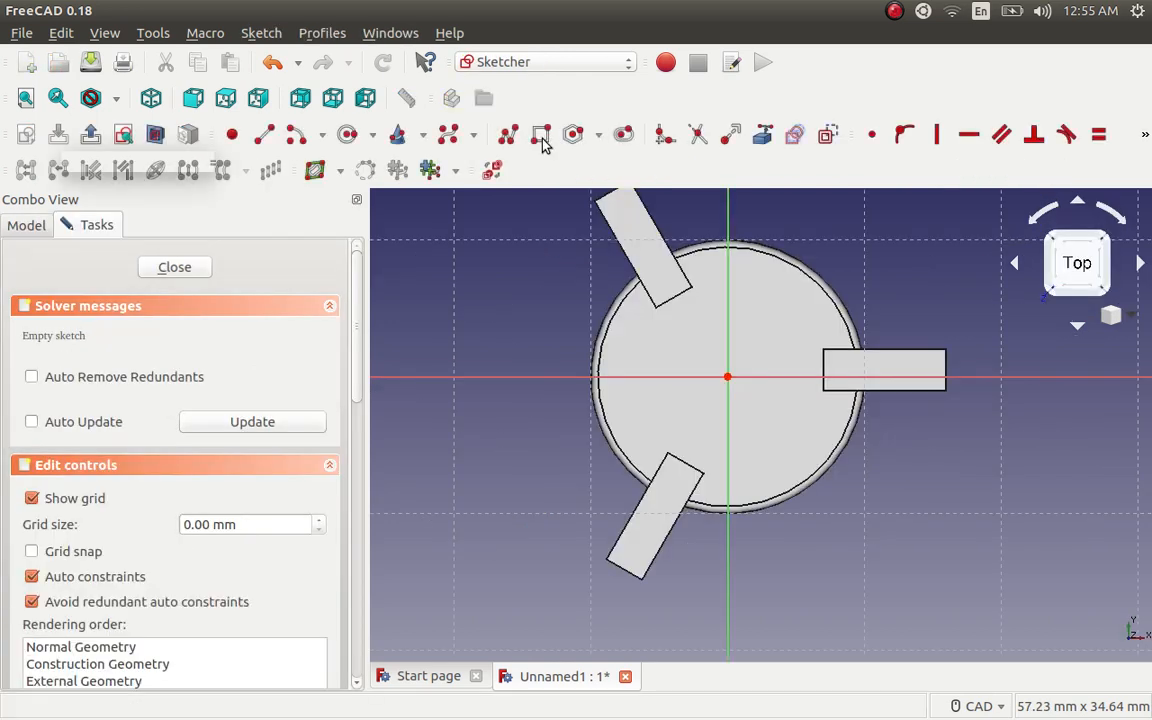
{"action": "left_click", "coordinate": [541, 137]}
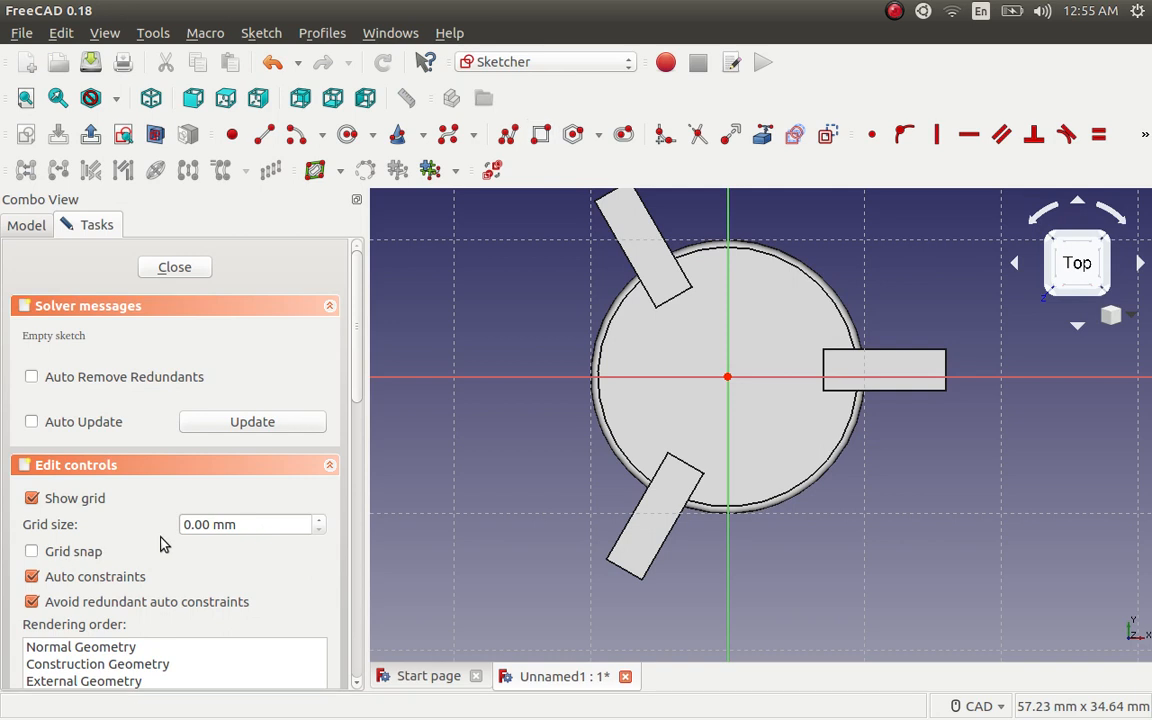
{"action": "left_click", "coordinate": [33, 551]}
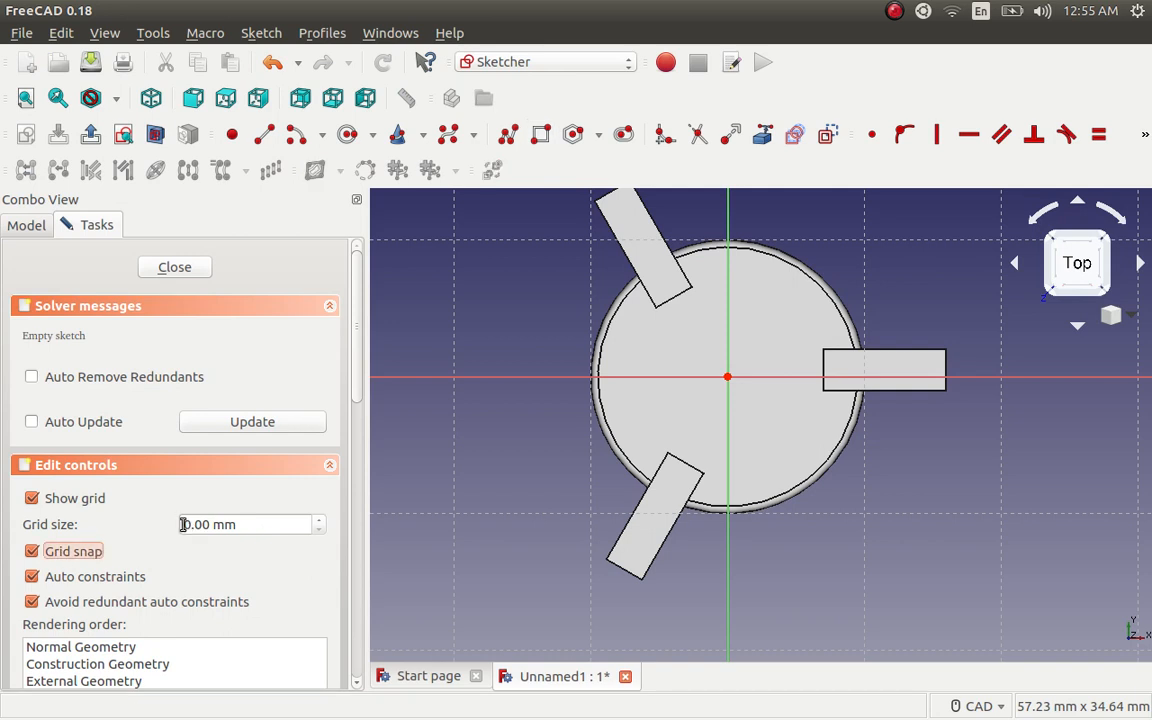
{"action": "left_click_drag", "start_coordinate": [192, 524], "coordinate": [178, 524]}
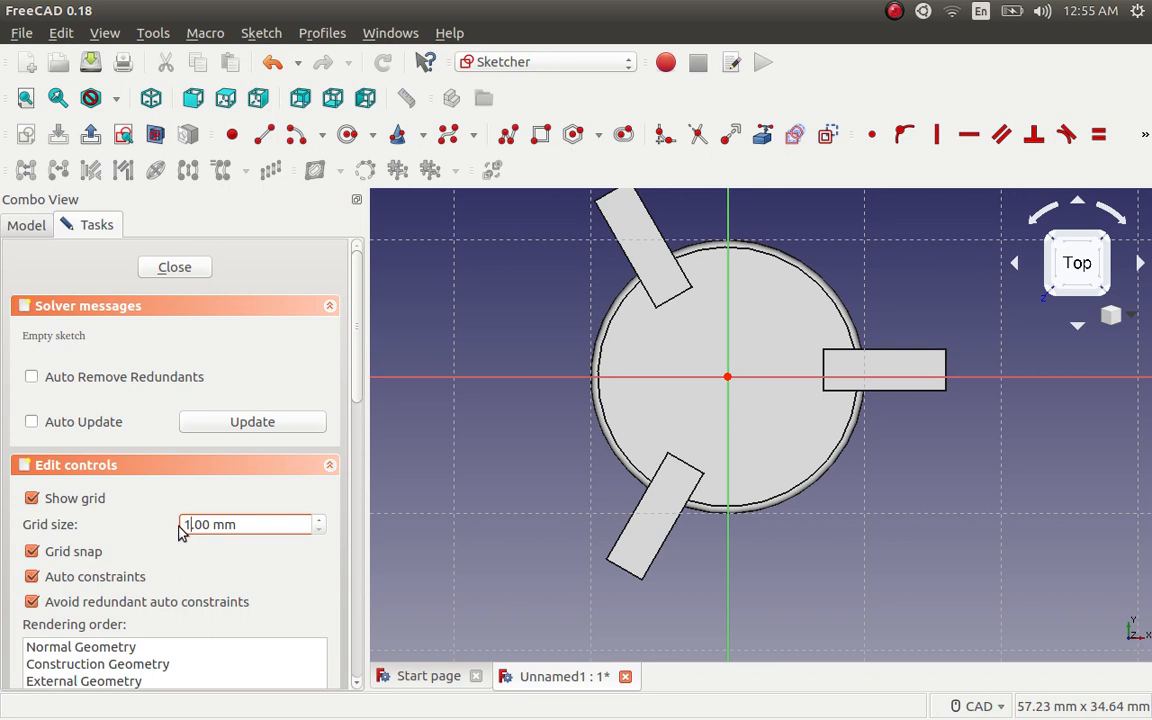
{"action": "type", "text": "1"}
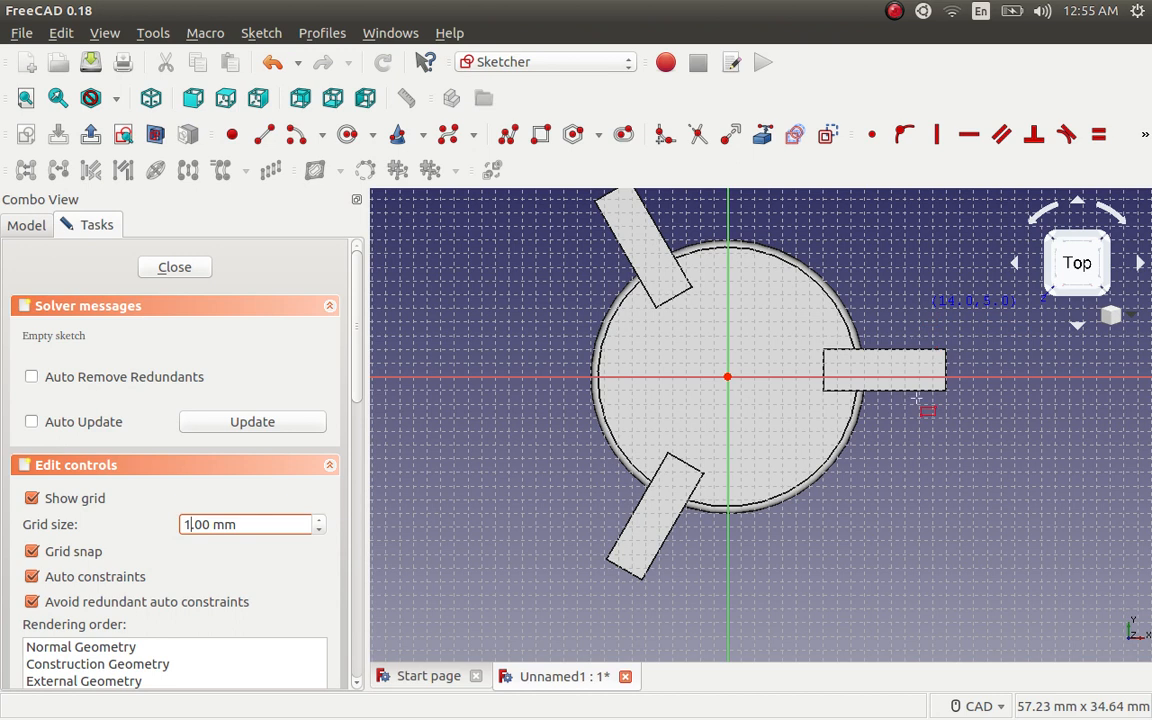
{"action": "left_click", "coordinate": [919, 308]}
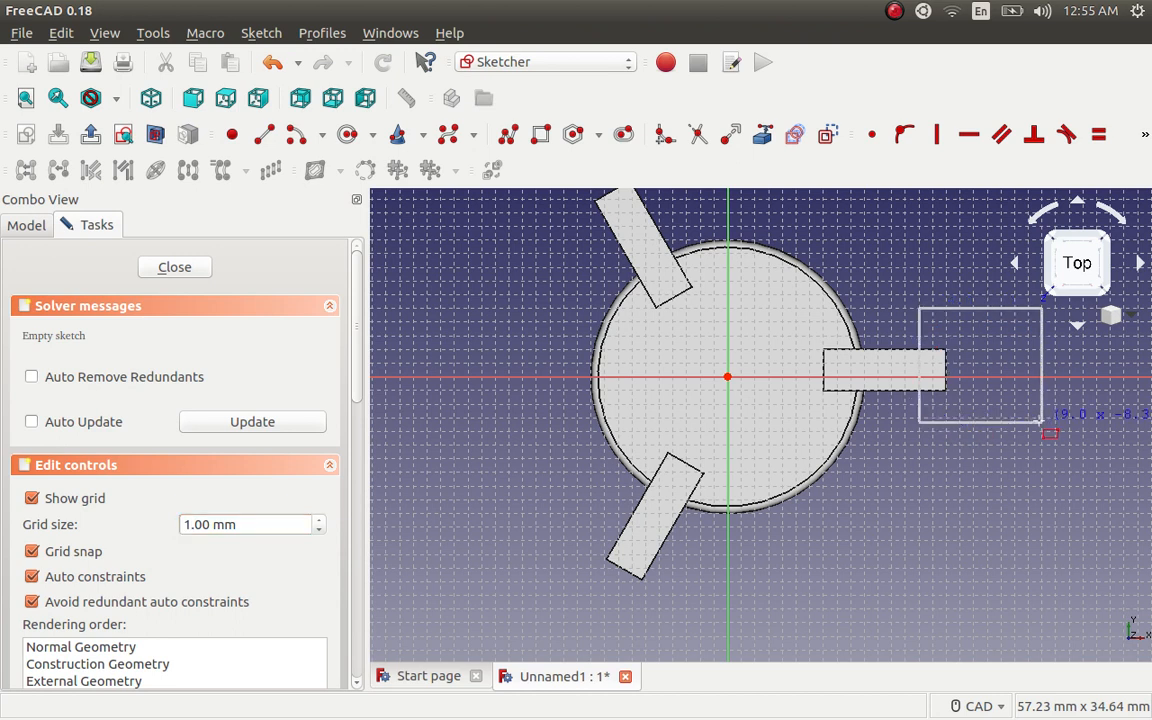
{"action": "scroll", "coordinate": [1040, 421], "scroll_direction": "down", "scroll_amount": 4}
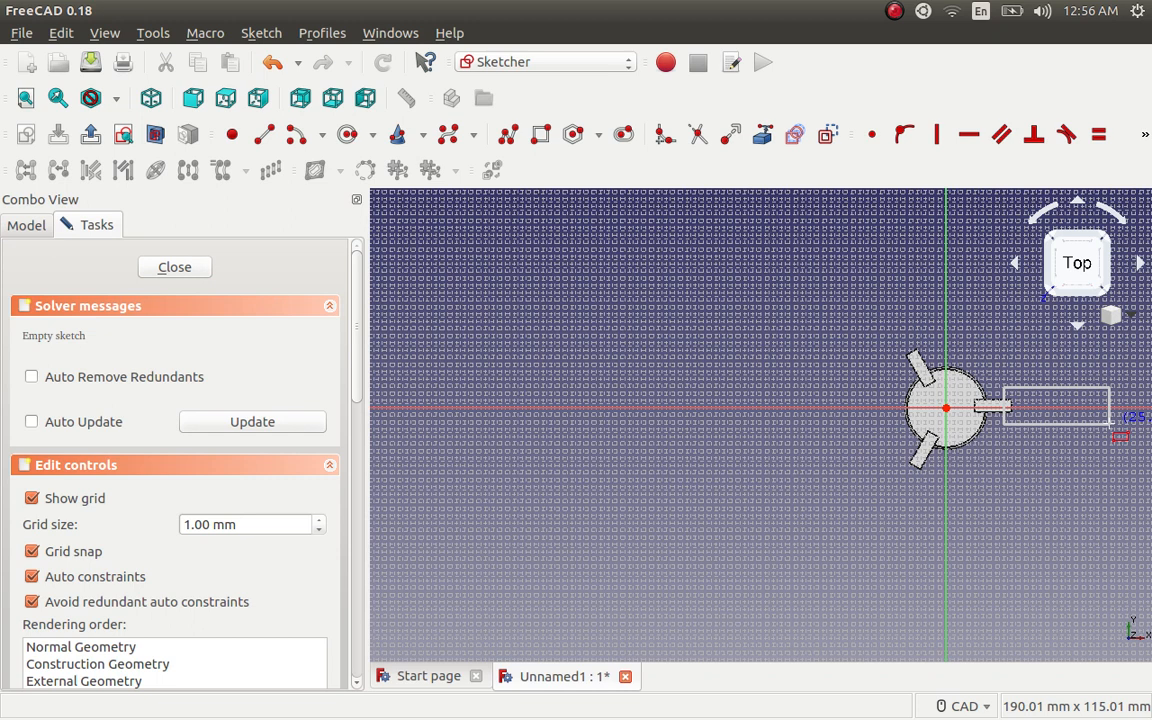
{"action": "left_click", "coordinate": [1110, 424]}
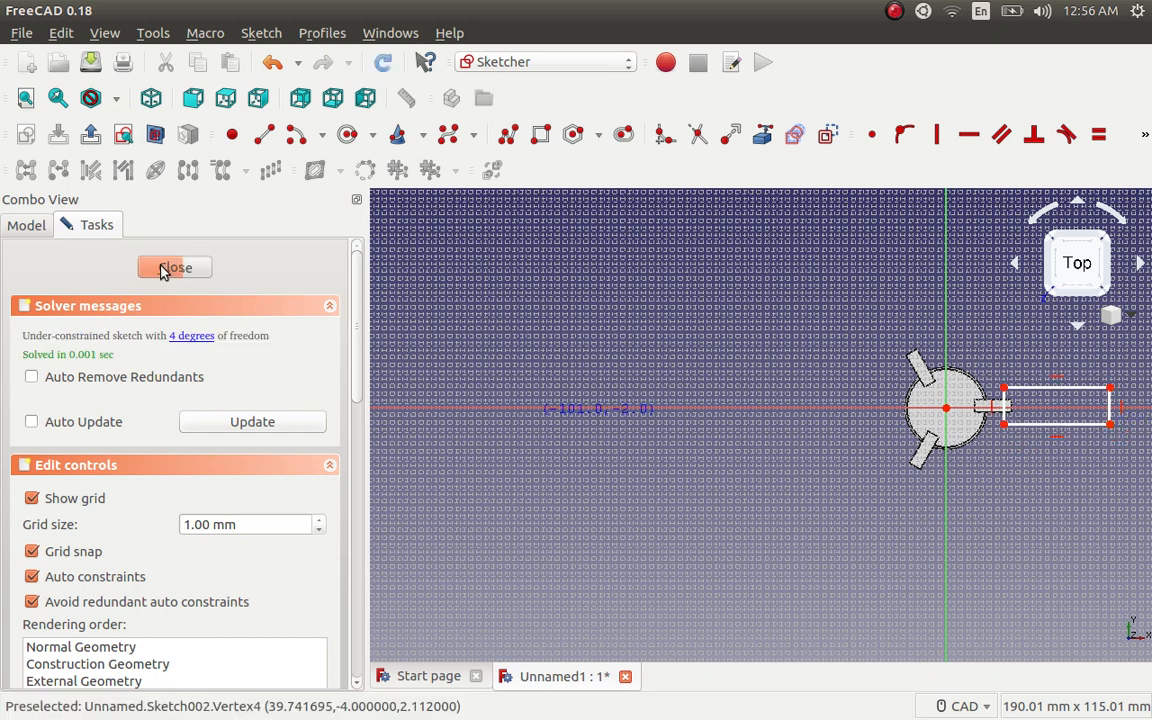
{"action": "left_click", "coordinate": [165, 270]}
{"action": "left_click", "coordinate": [165, 268]}
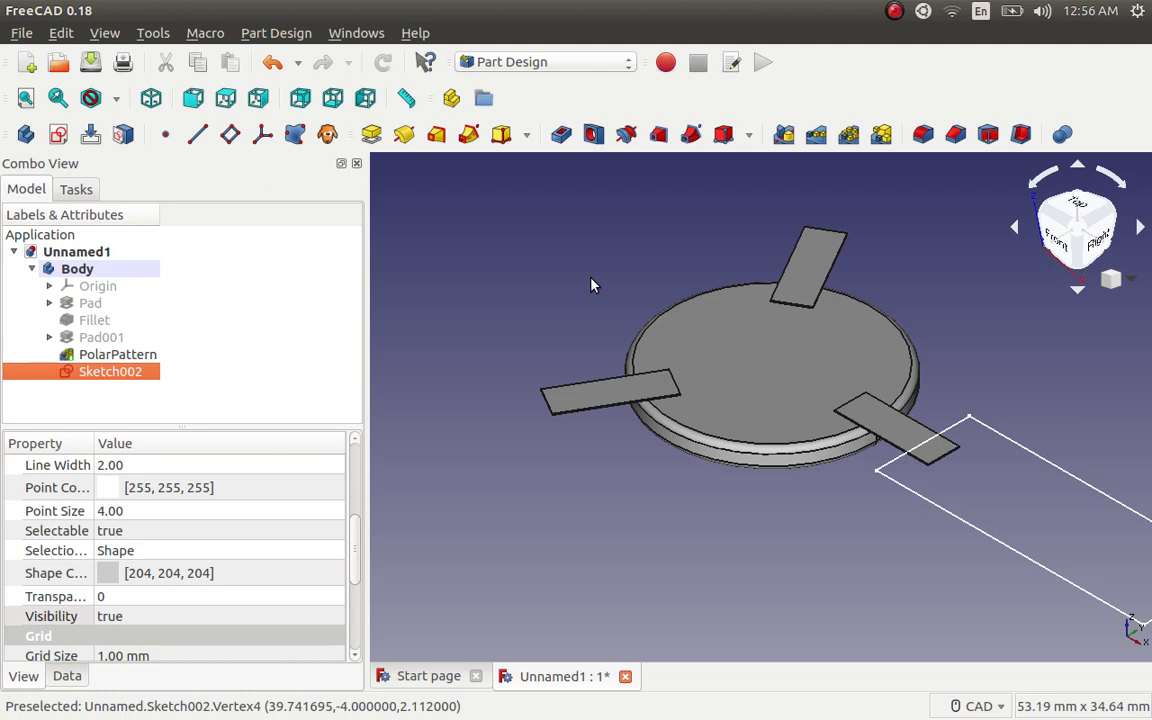
- Pad the blade rectangle sketch to a length of 0.1 mm
{"action": "scroll", "coordinate": [591, 285], "scroll_direction": "down", "scroll_amount": 2}
{"action": "scroll", "coordinate": [905, 343], "scroll_direction": "up", "scroll_amount": 2}
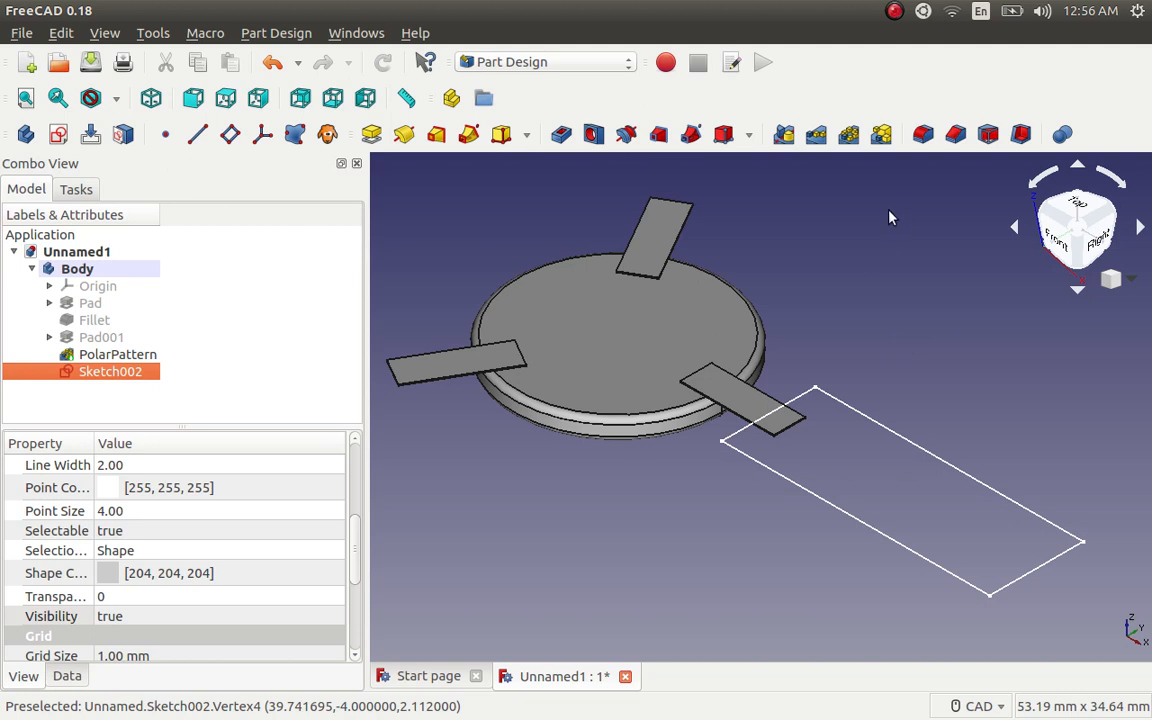
{"action": "left_click", "coordinate": [371, 135]}
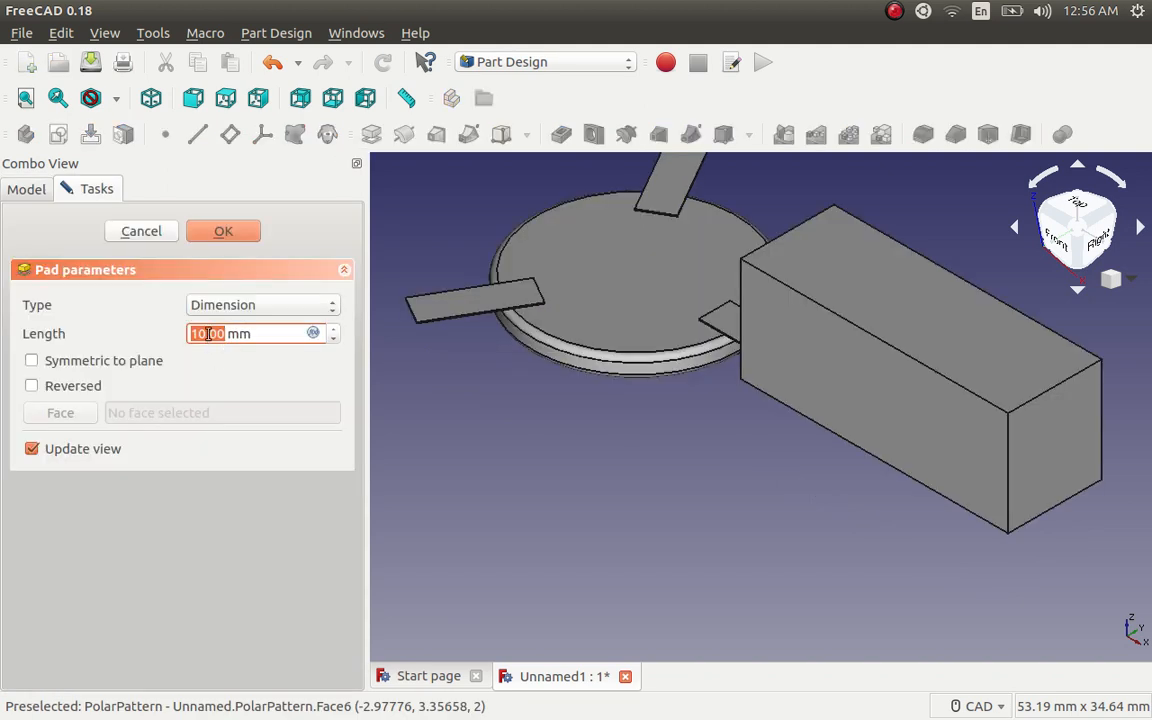
{"action": "left_click", "coordinate": [188, 333]}
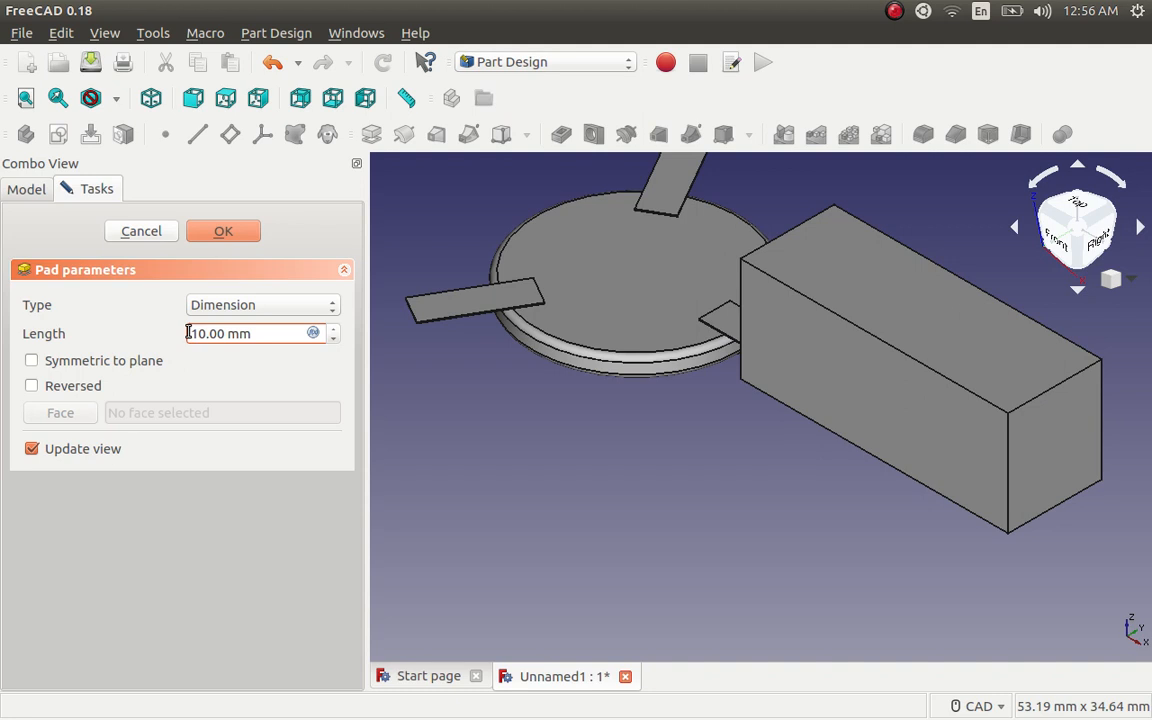
{"action": "key", "text": "shift+Right"}
{"action": "key", "text": "BackSpace"}
{"action": "type", "text": "1"}
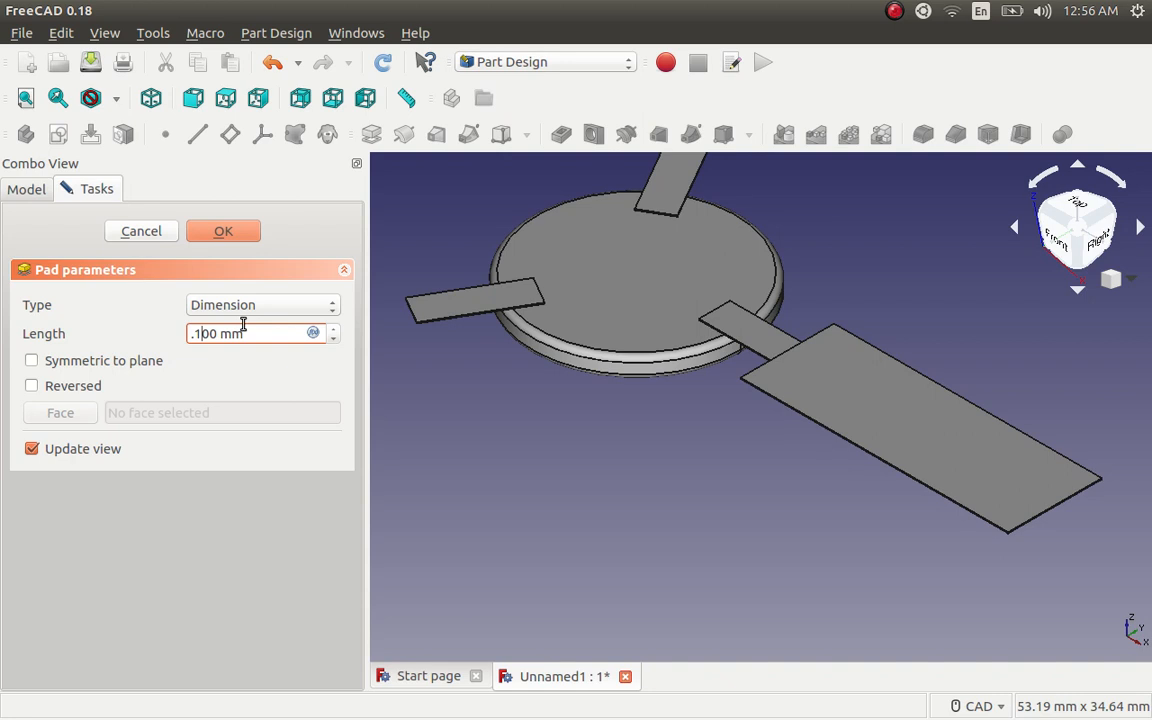
{"action": "left_click", "coordinate": [225, 235]}
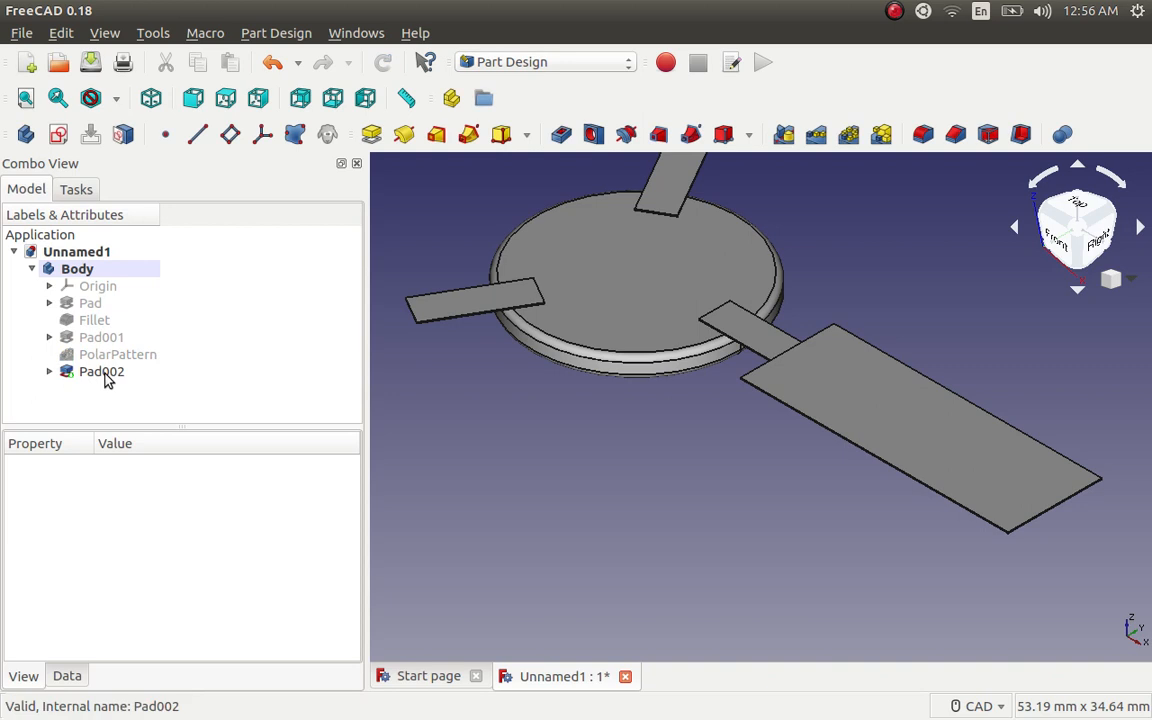
- Create a polar pattern of the blade pad around the normal sketch axis with 3 occurrences over 360°
{"action": "left_click", "coordinate": [102, 372]}
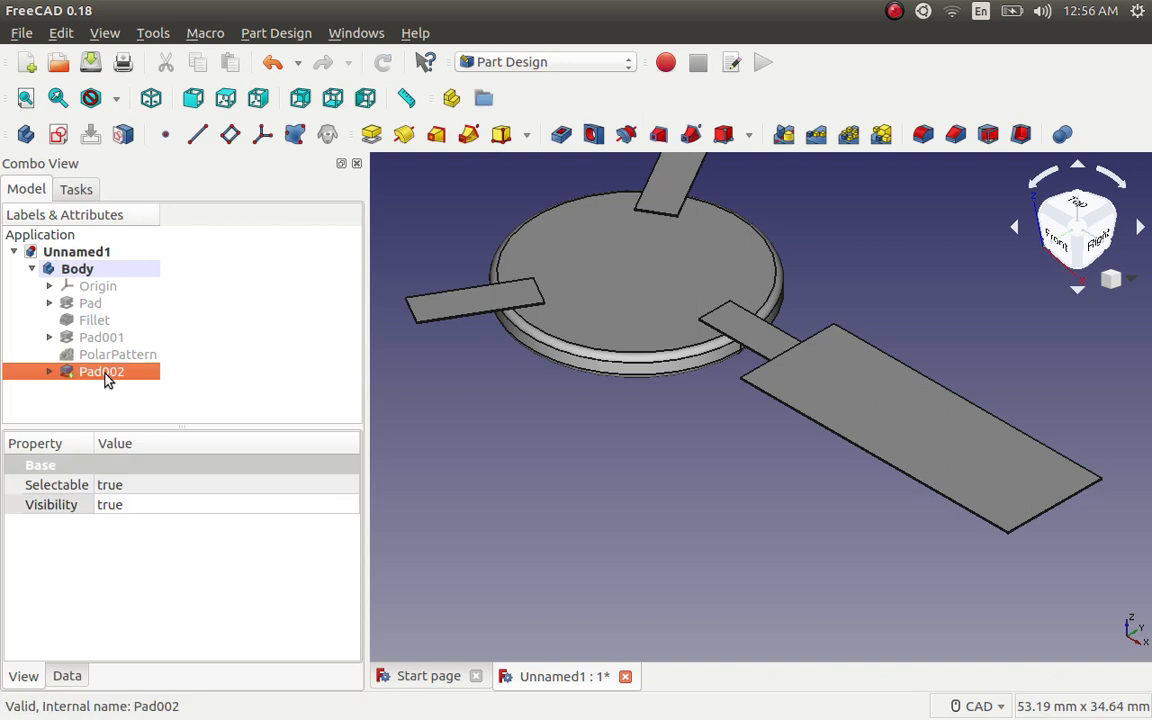
{"action": "left_click", "coordinate": [850, 137]}
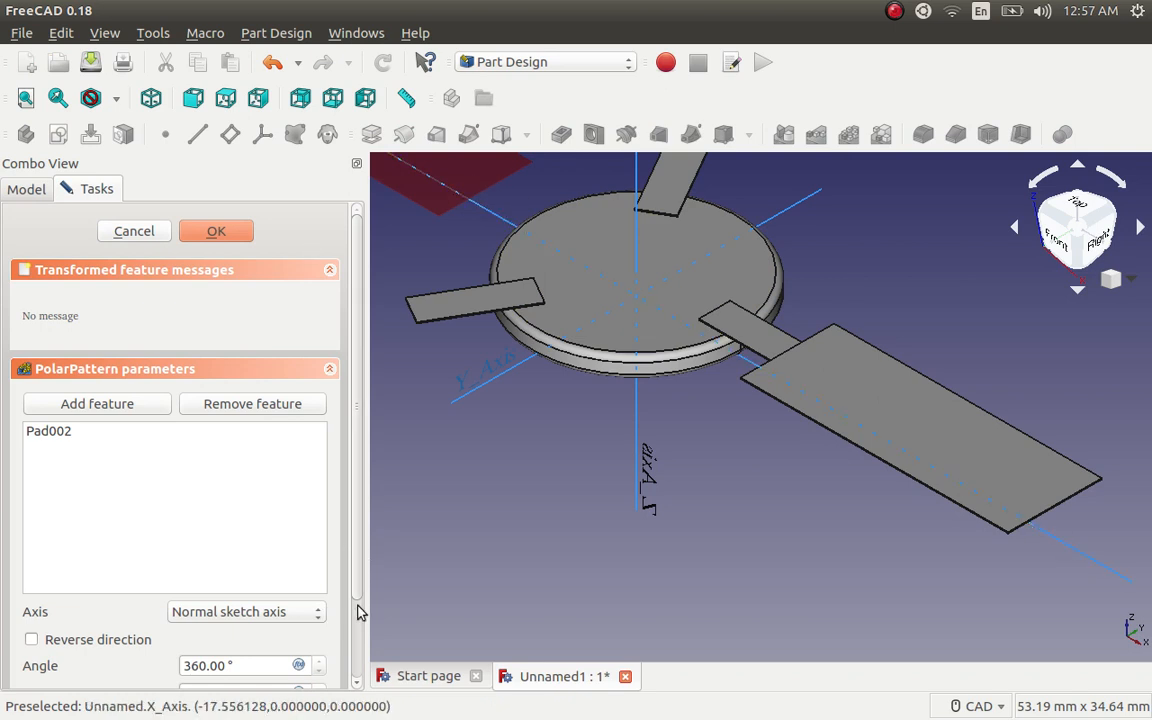
{"action": "scroll", "coordinate": [210, 640], "scroll_direction": "down", "scroll_amount": 2}
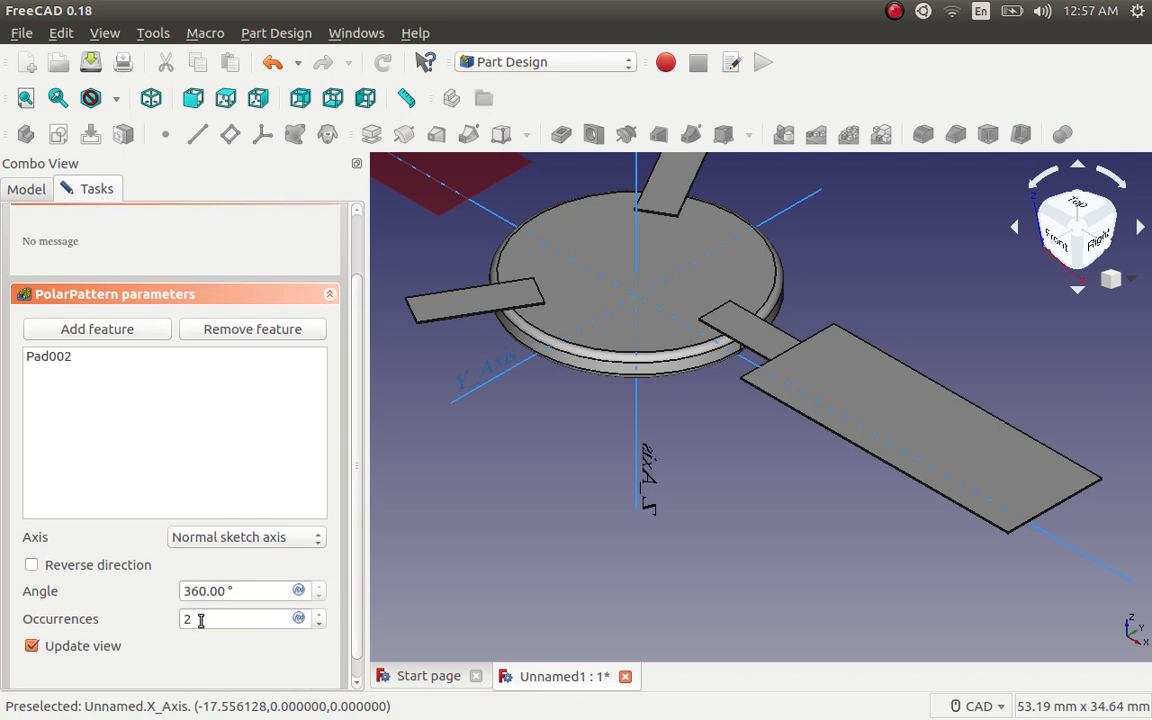
{"action": "double_click", "coordinate": [186, 619]}
{"action": "key", "text": "BackSpace"}
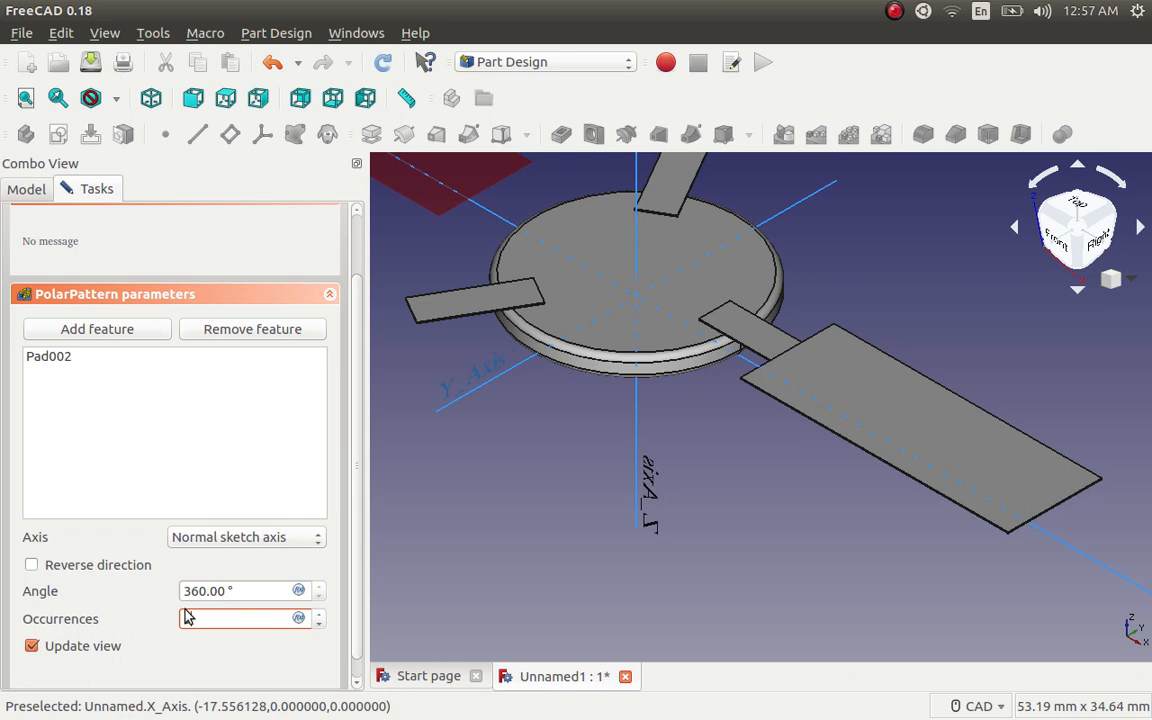
{"action": "type", "text": "3"}
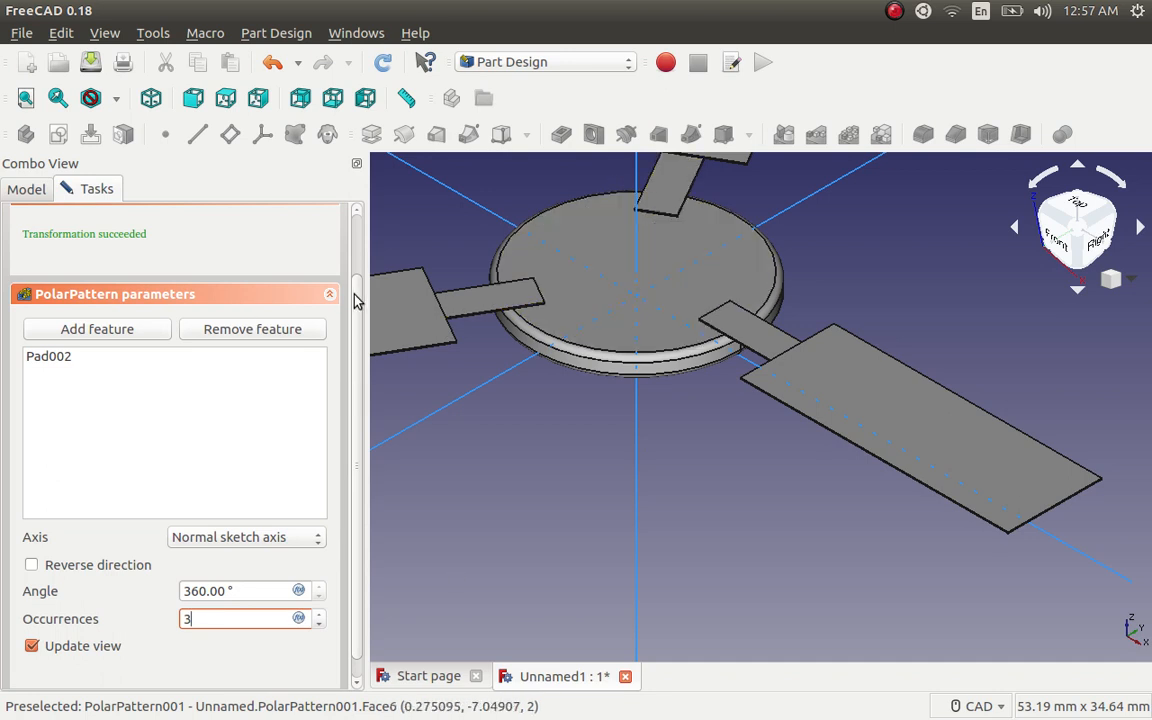
{"action": "scroll", "coordinate": [352, 249], "scroll_direction": "up", "scroll_amount": 2}
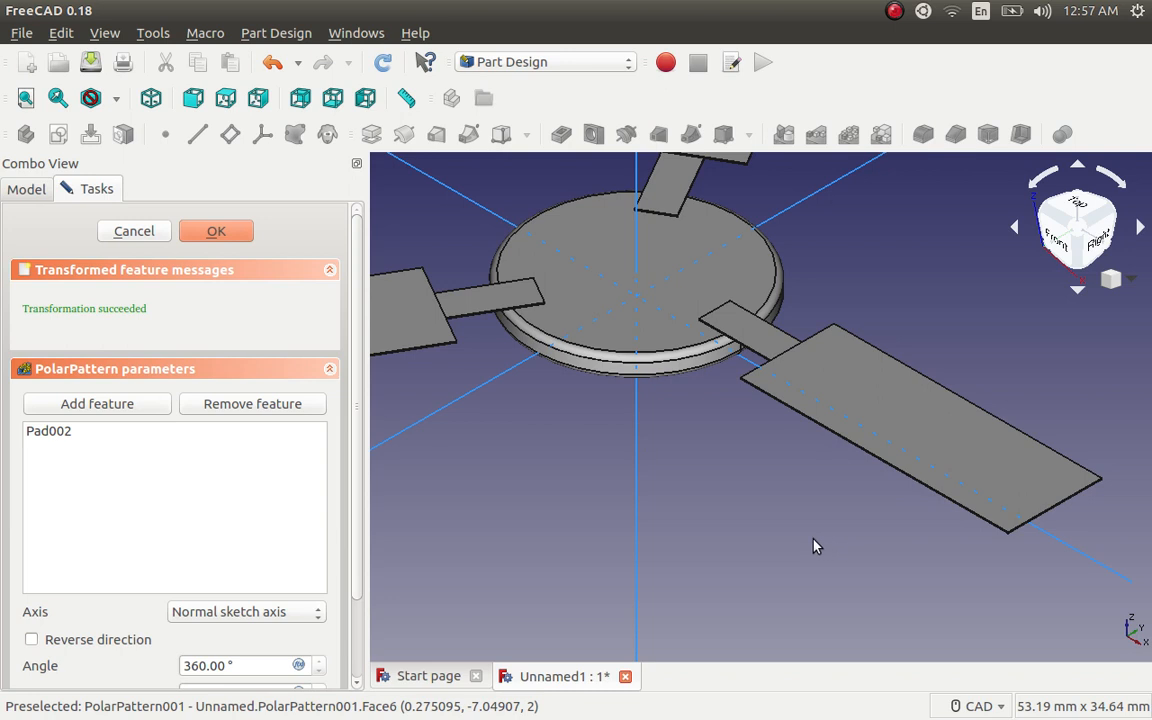
{"action": "key", "text": "Return"}
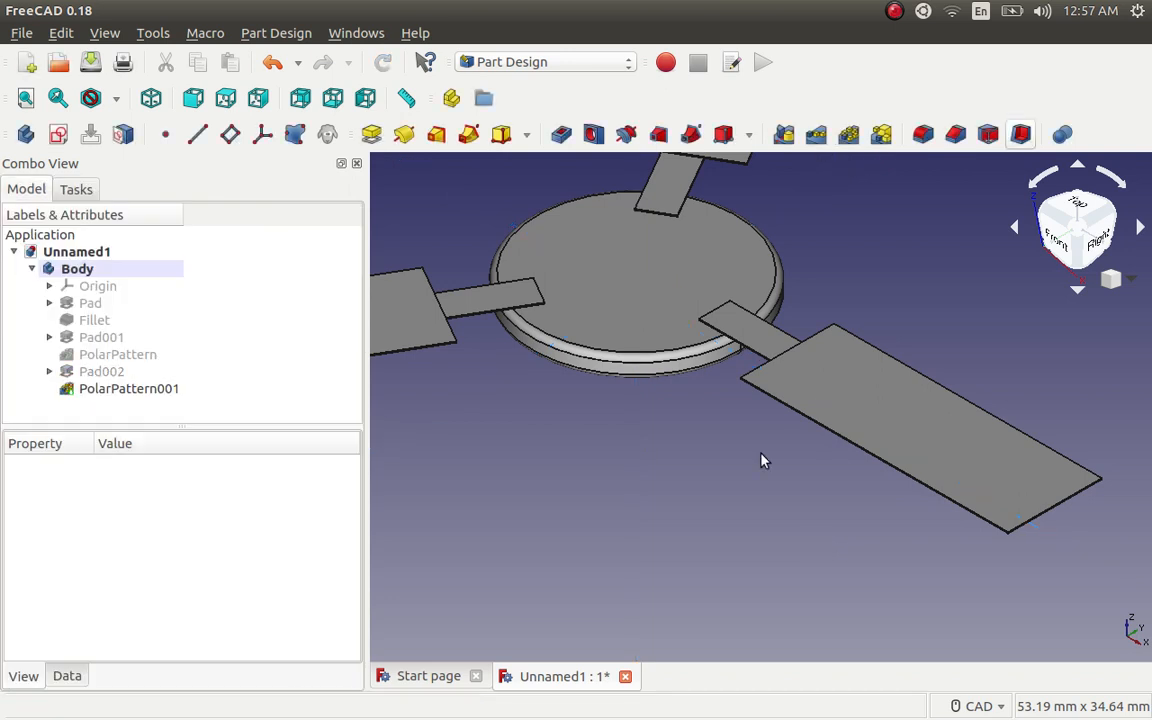
{"action": "scroll", "coordinate": [762, 461], "scroll_direction": "down", "scroll_amount": 2}
{"action": "scroll", "coordinate": [770, 471], "scroll_direction": "down", "scroll_amount": 2}
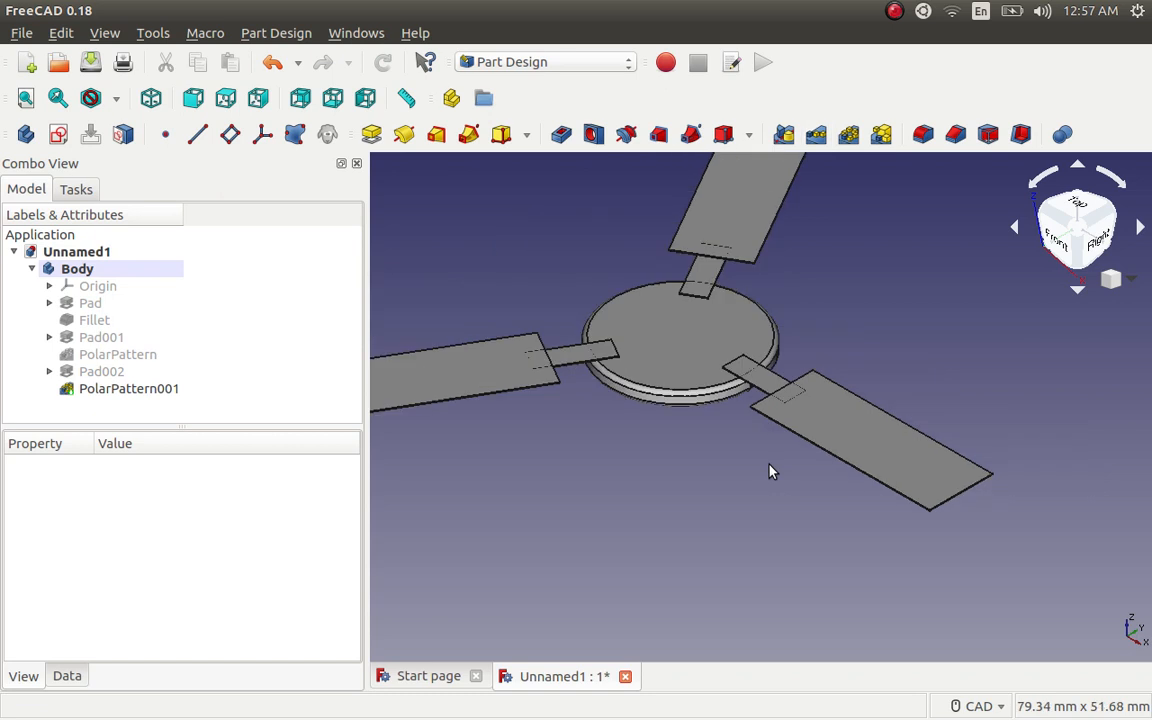
{"action": "scroll", "coordinate": [770, 471], "scroll_direction": "down", "scroll_amount": 3}
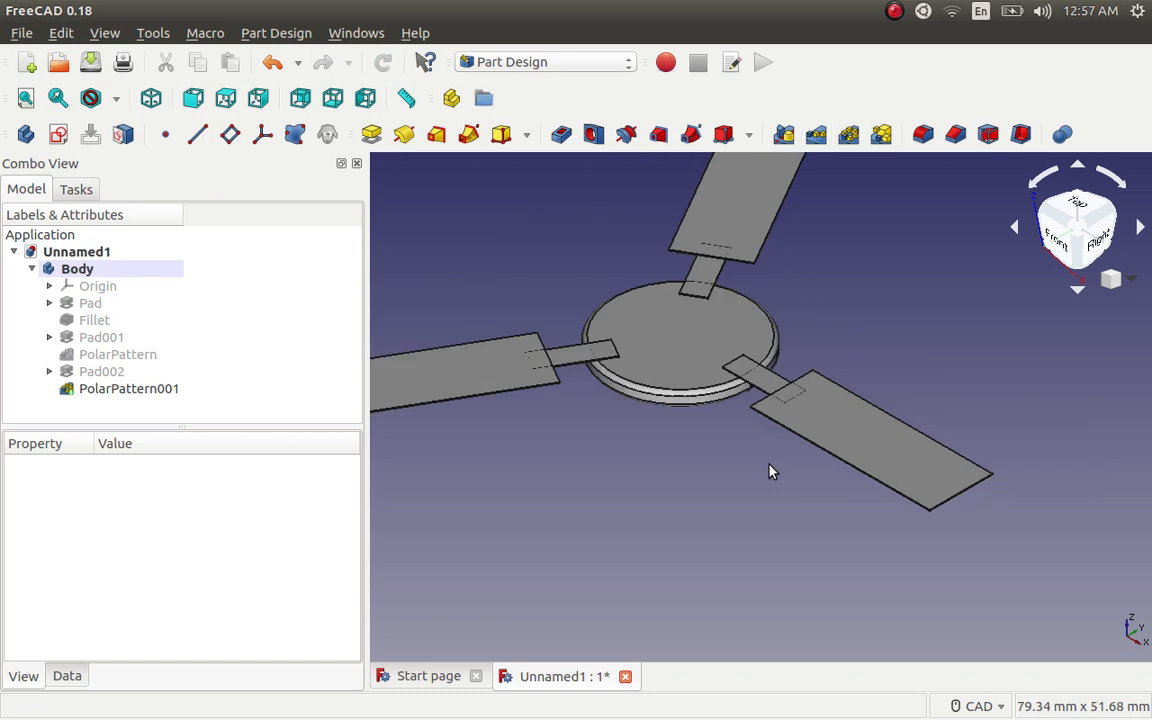
- Switch to the Animation workbench with the blade polar pattern selected and add a Placer object
{"action": "left_click", "coordinate": [154, 392]}
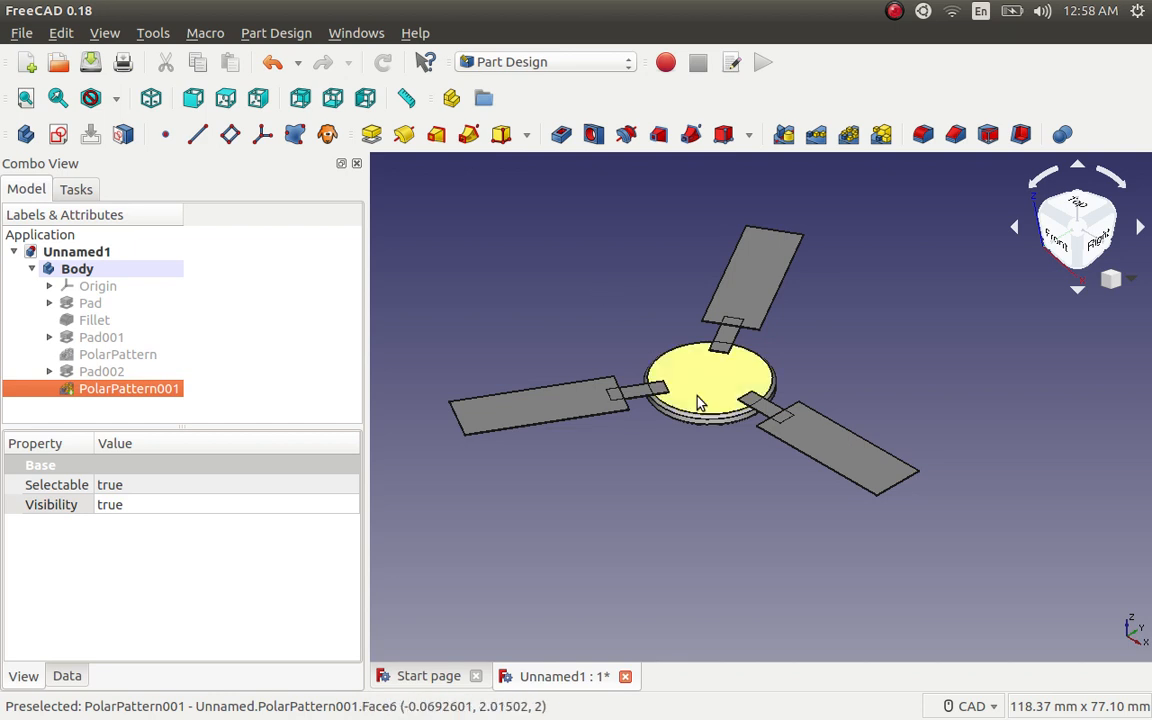
{"action": "left_click", "coordinate": [628, 67]}
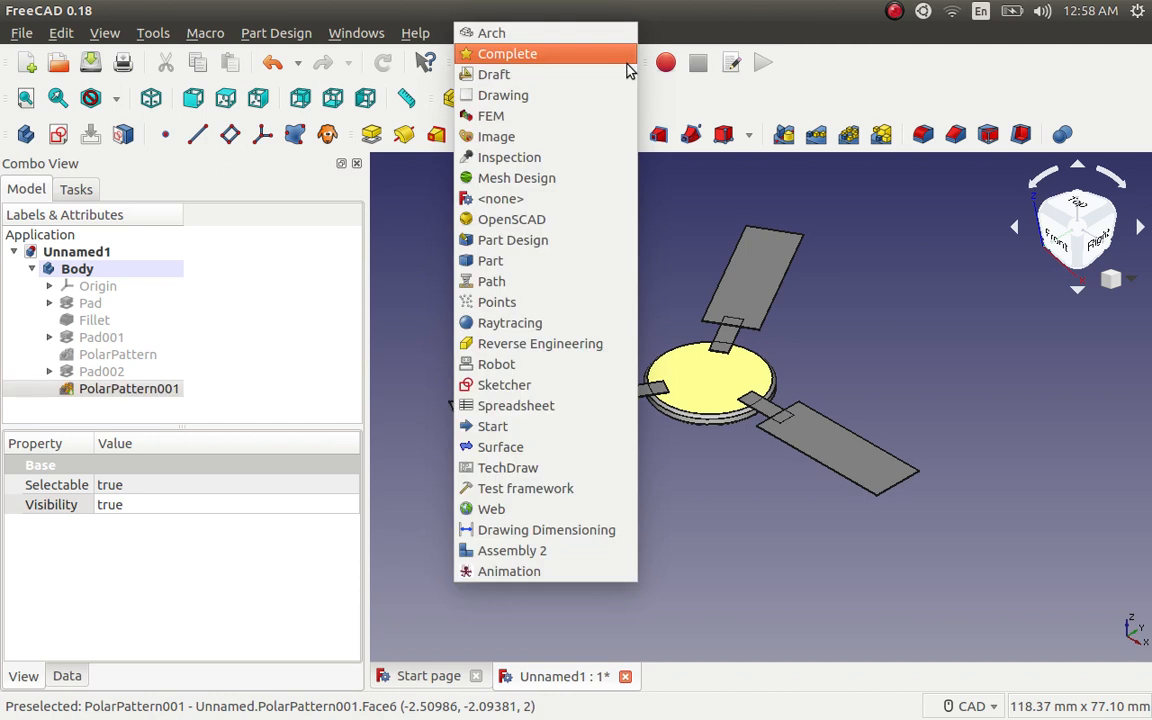
{"action": "left_click", "coordinate": [535, 571]}
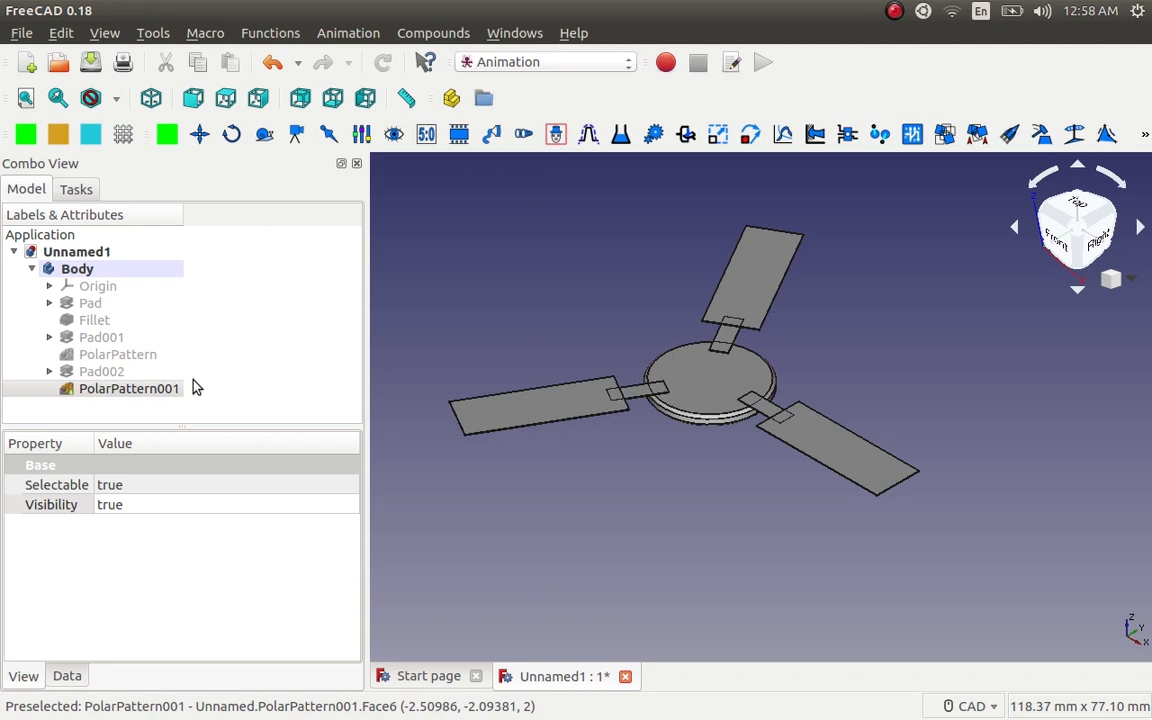
{"action": "left_click", "coordinate": [751, 136]}
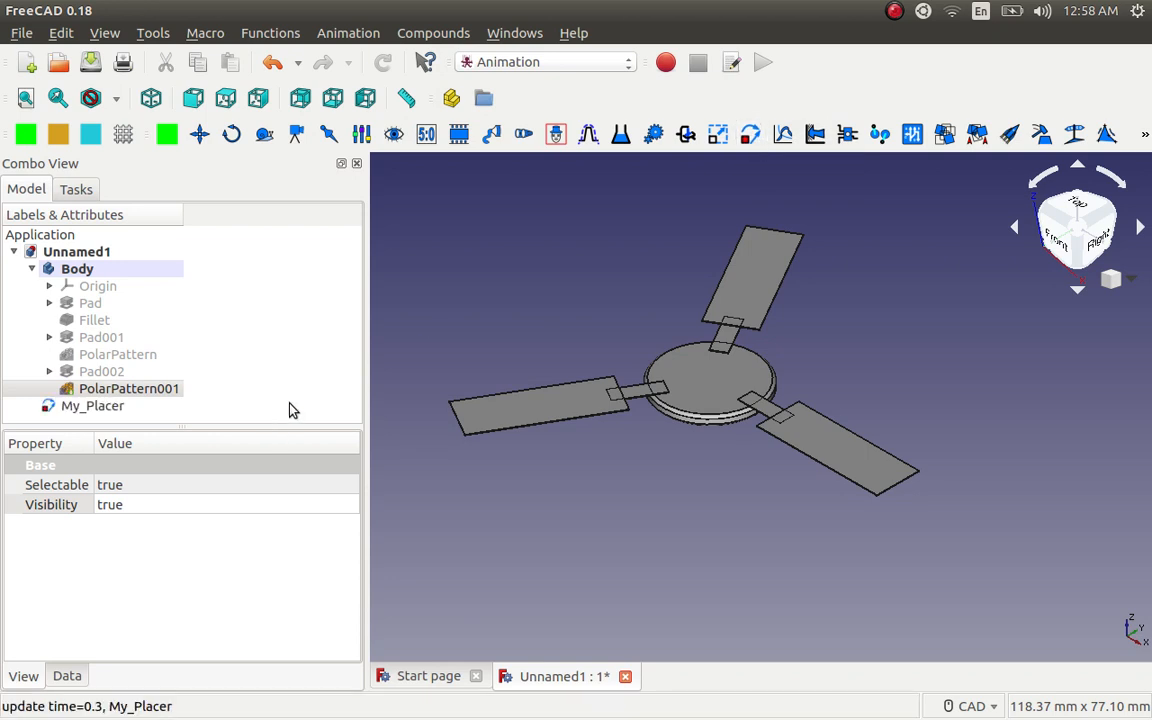
- Set the My_Placer object's x function to 0 and its arc function to 10*time*360
{"action": "left_click", "coordinate": [122, 410]}
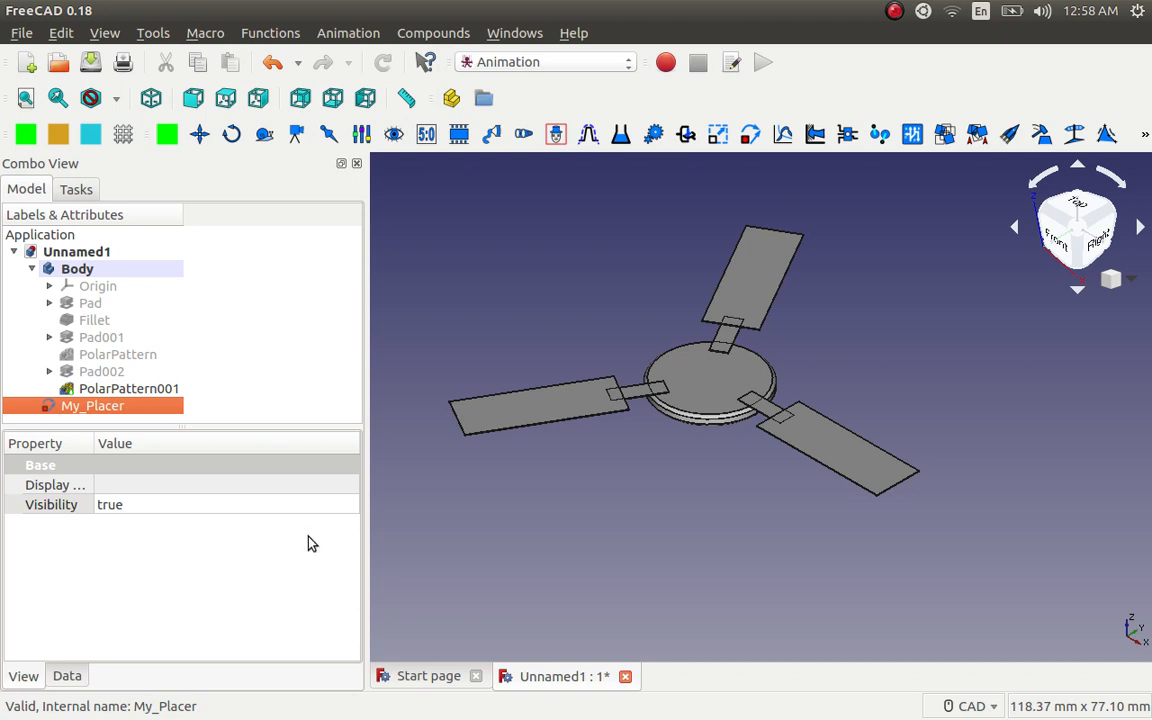
{"action": "left_click", "coordinate": [70, 676]}
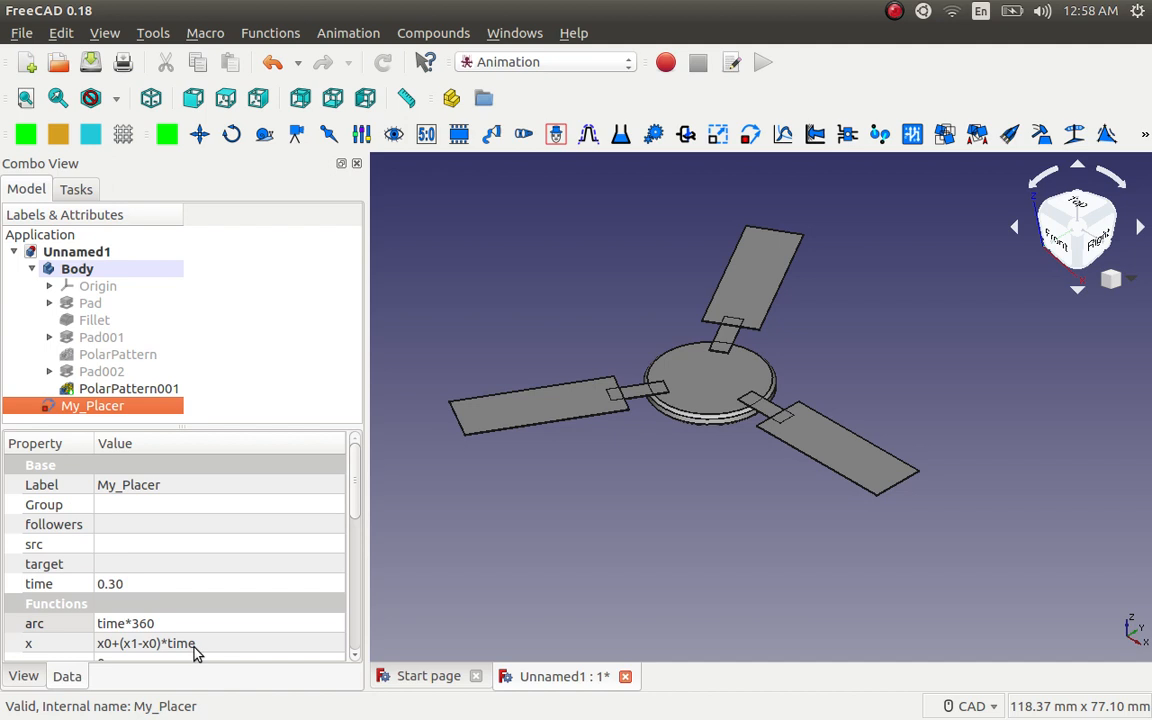
{"action": "left_click", "coordinate": [195, 645]}
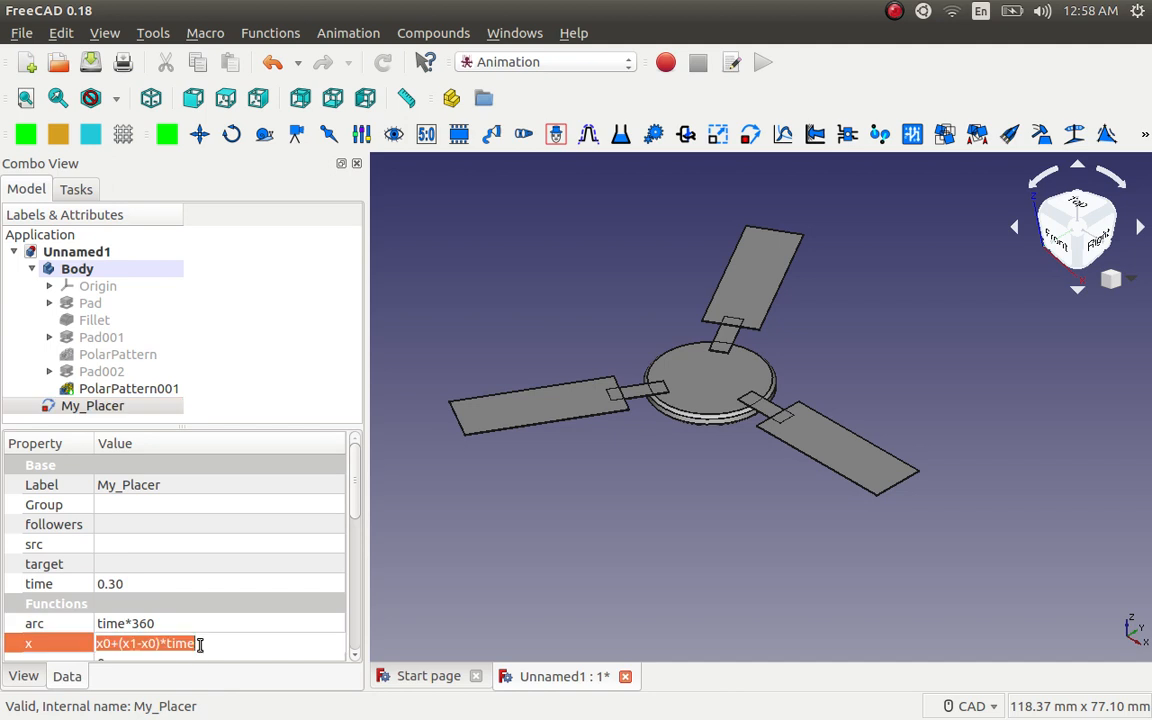
{"action": "type", "text": "0"}
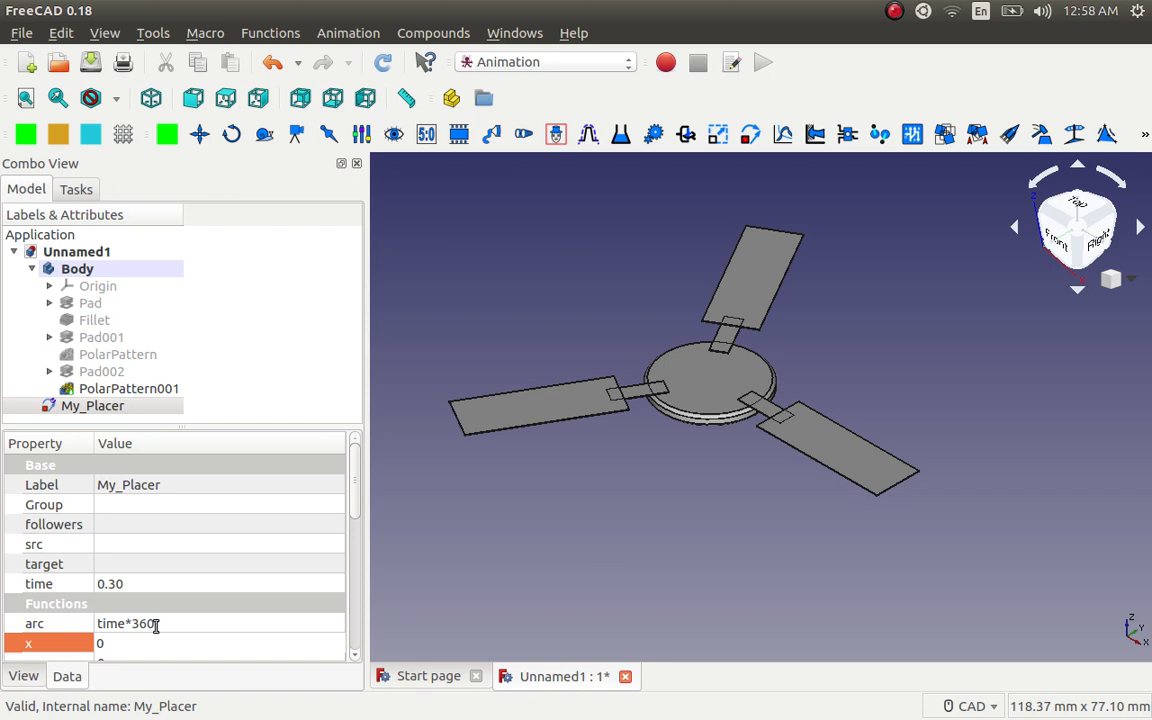
{"action": "left_click", "coordinate": [155, 624]}
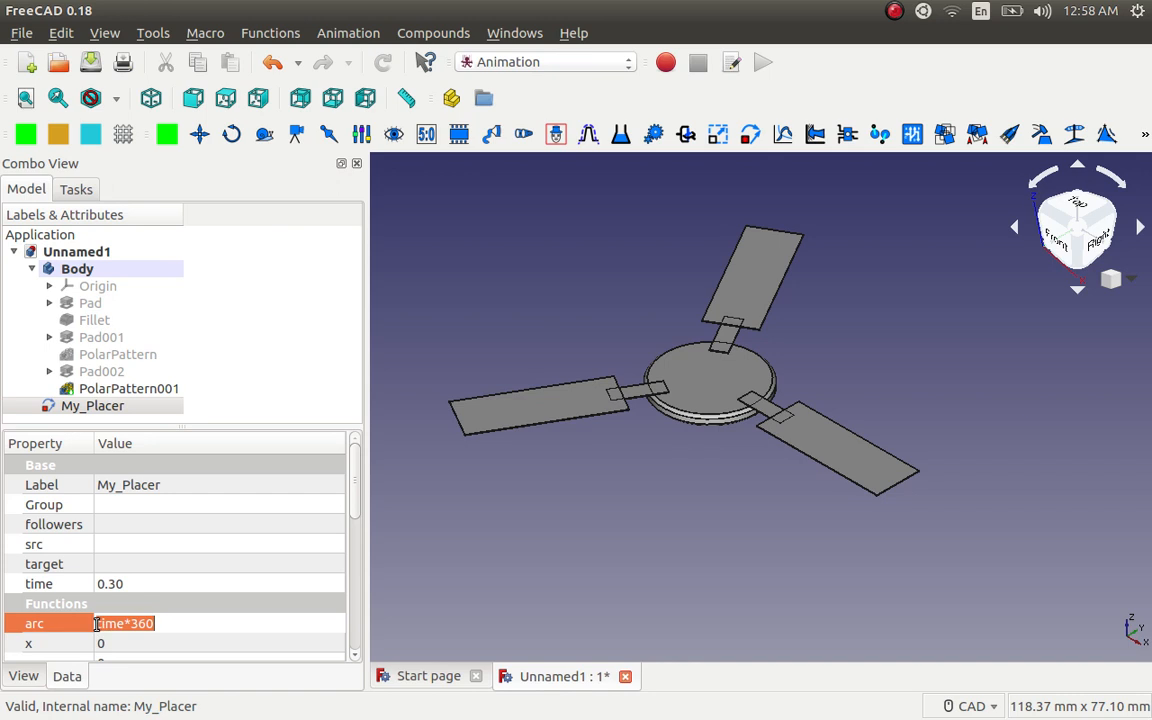
{"action": "left_click", "coordinate": [97, 624]}
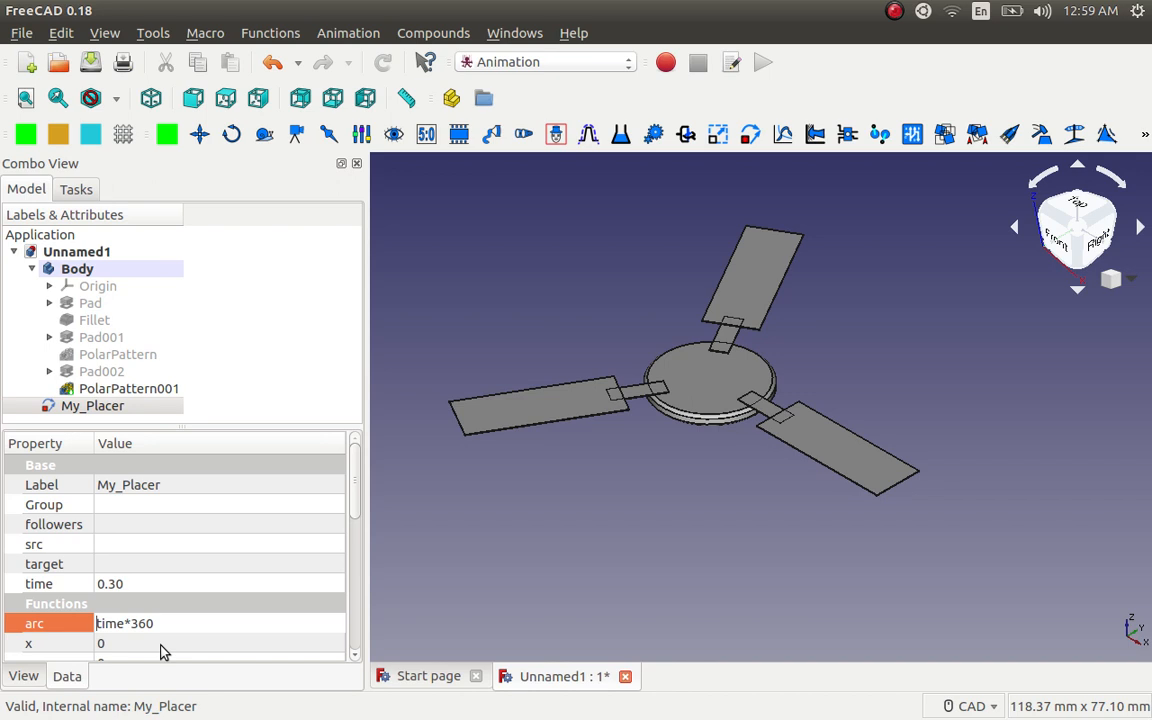
{"action": "type", "text": "10"}
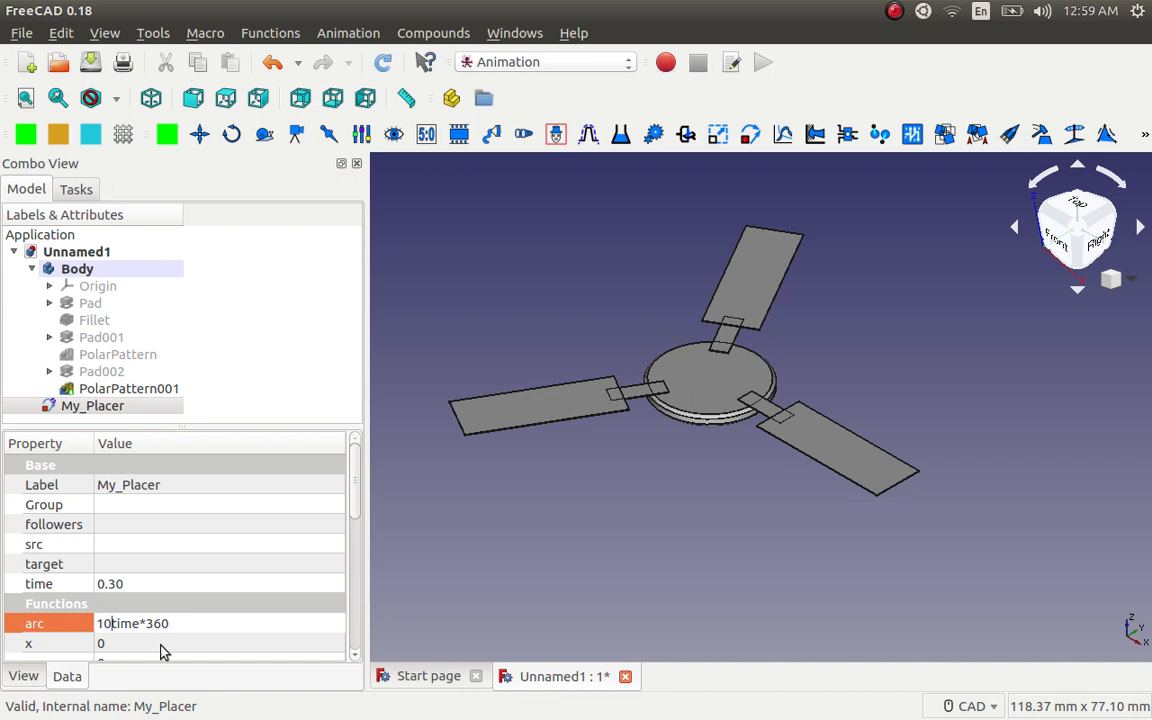
{"action": "type", "text": "*"}
{"action": "left_click", "coordinate": [166, 406]}
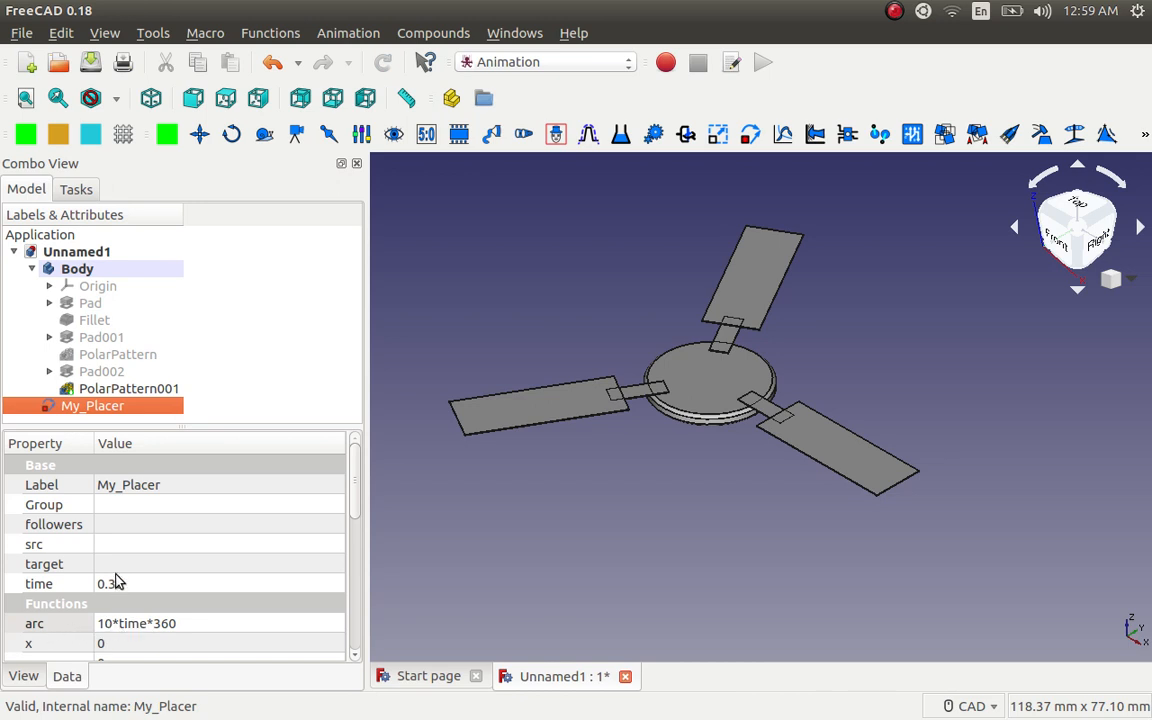
- Link the placer's target property to PolarPattern001
{"action": "left_click", "coordinate": [155, 566]}
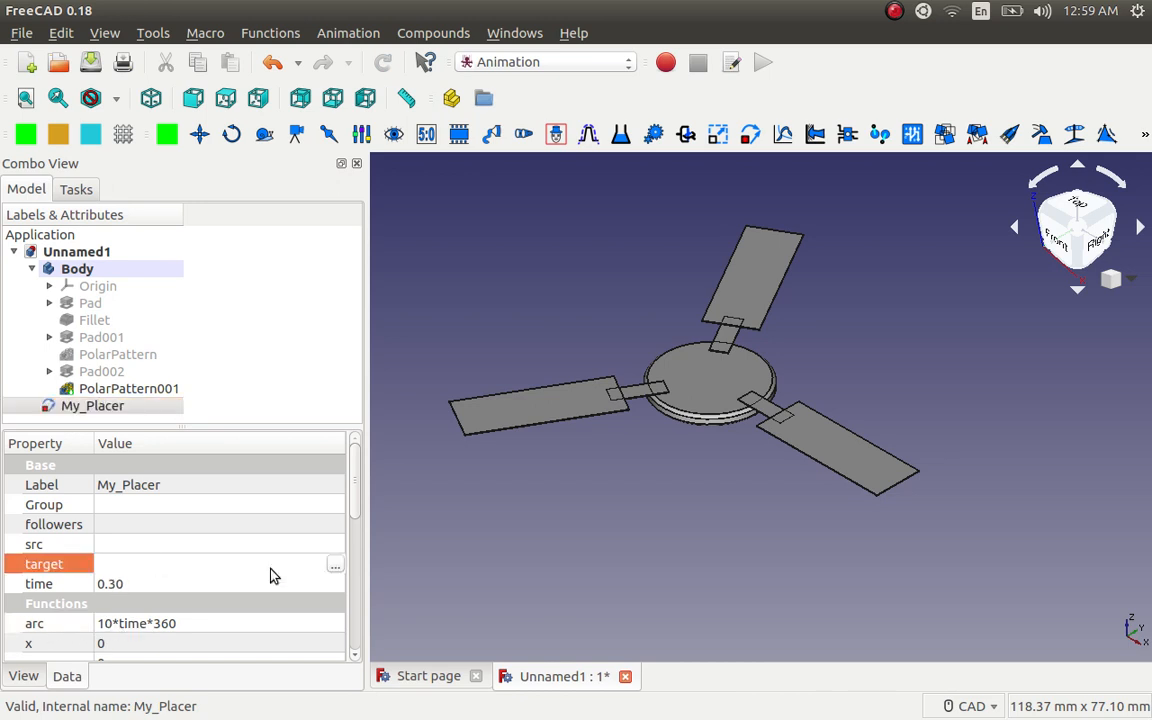
{"action": "left_click", "coordinate": [335, 566]}
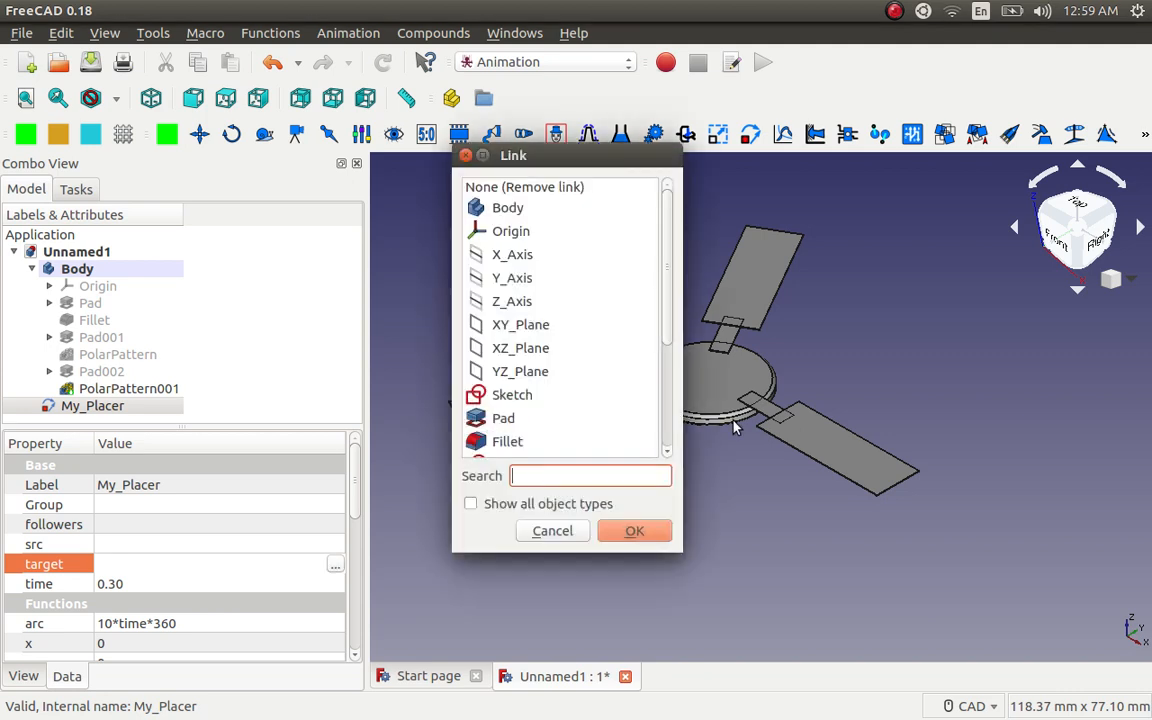
{"action": "left_click", "coordinate": [671, 427]}
{"action": "scroll", "coordinate": [671, 440], "scroll_direction": "down", "scroll_amount": 3}
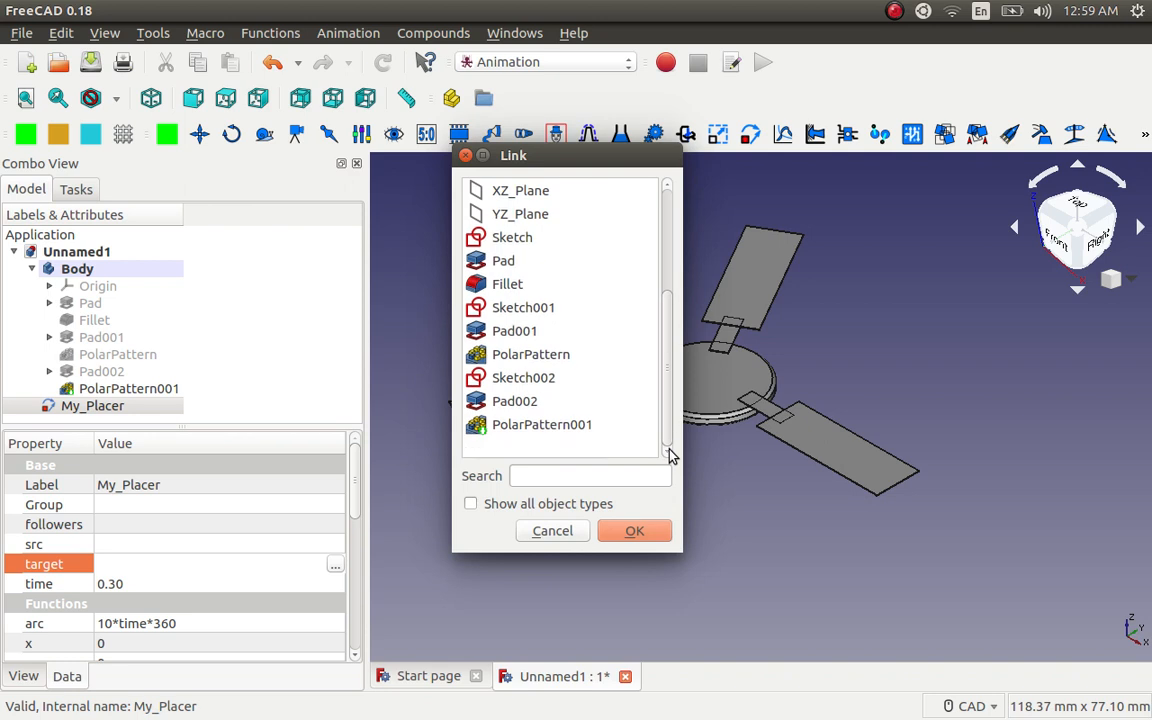
{"action": "left_click", "coordinate": [548, 428]}
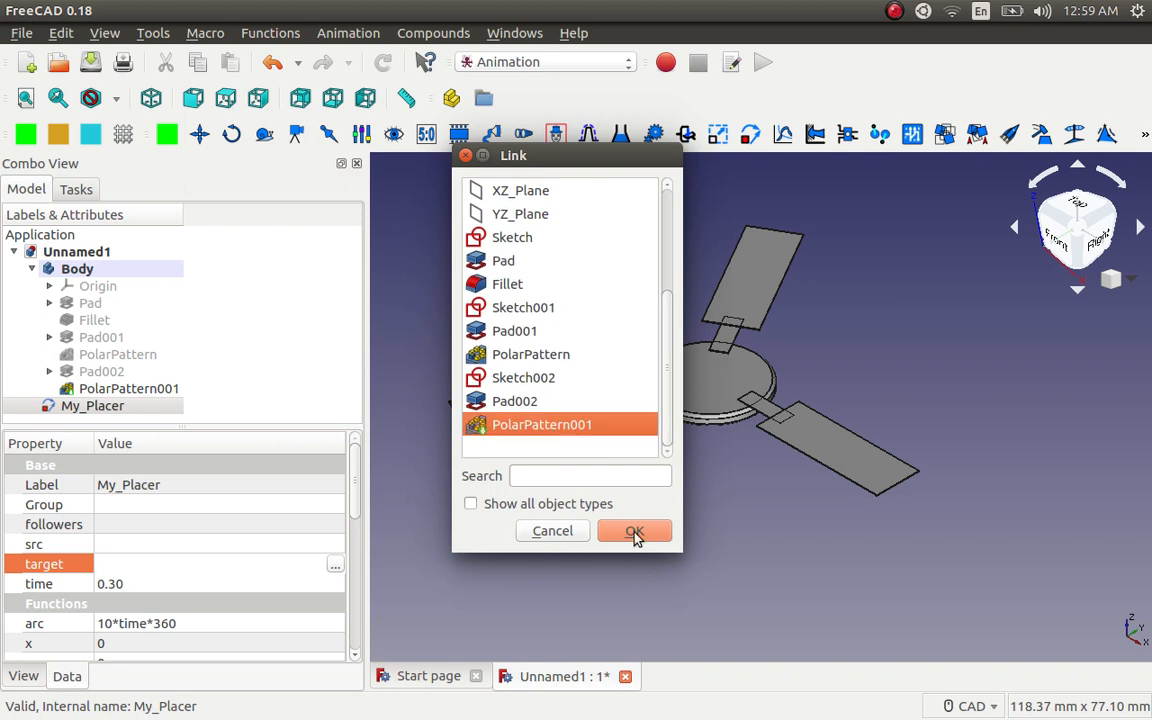
{"action": "left_click", "coordinate": [635, 533]}
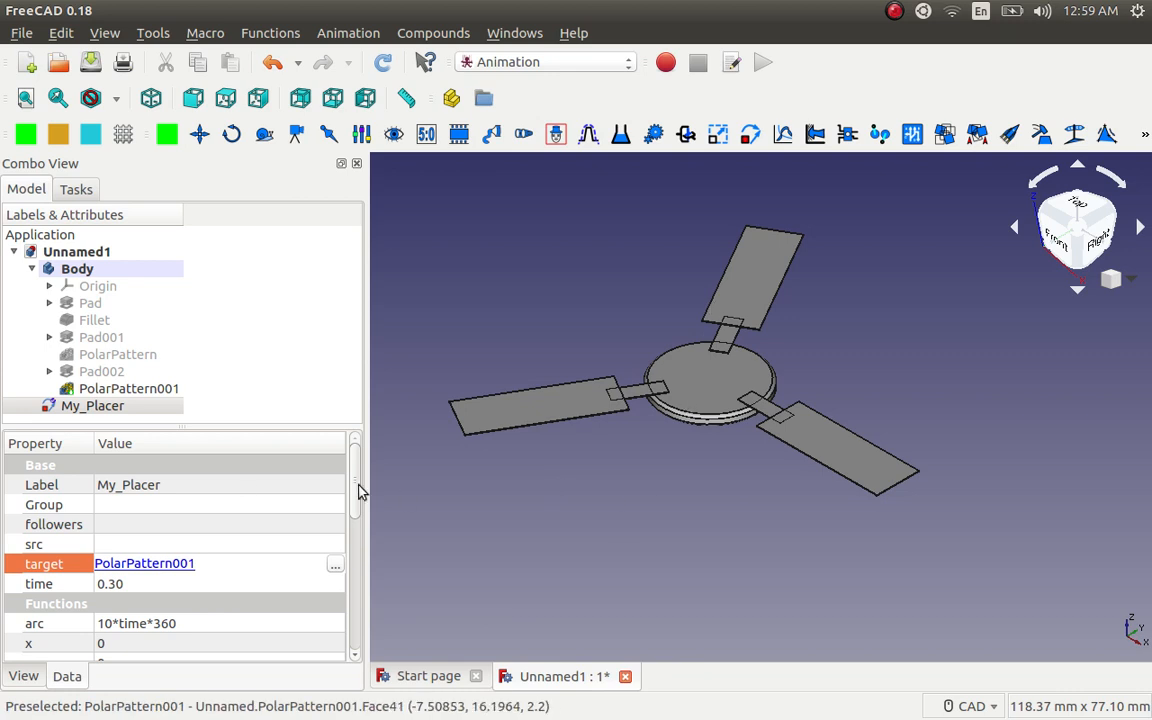
{"action": "scroll", "coordinate": [356, 497], "scroll_direction": "down", "scroll_amount": 1}
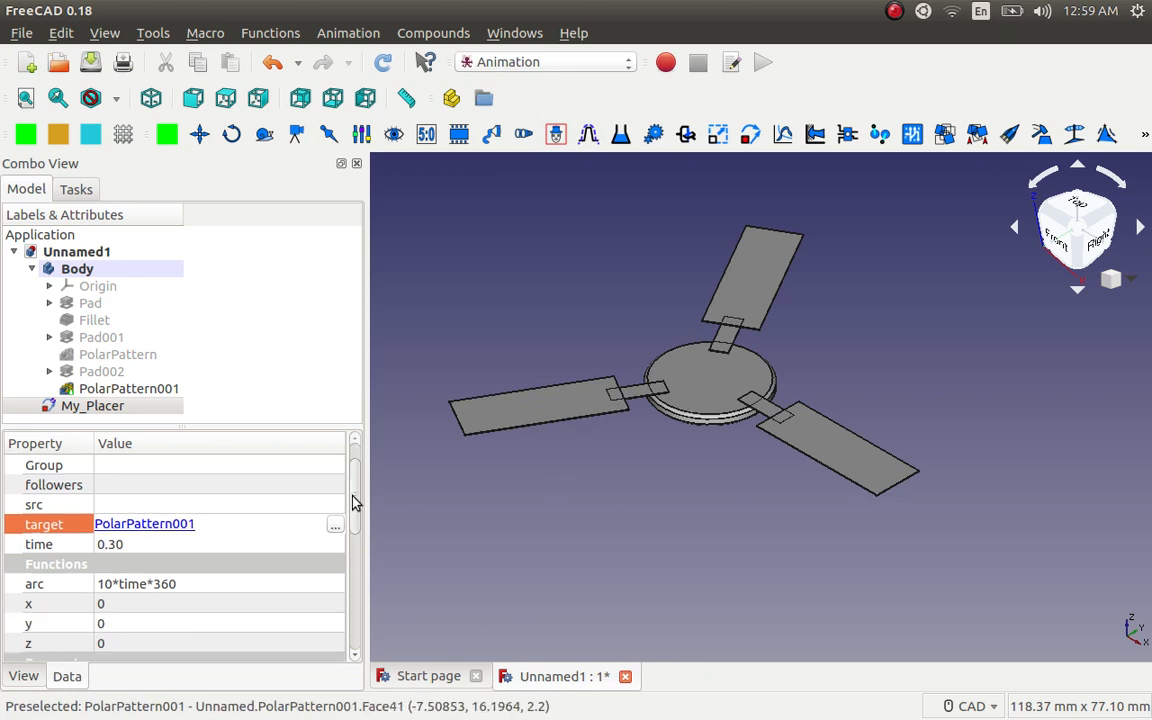
- Open the My_Placer animation controls, play the fan's rotation forward, and close the controls
{"action": "double_click", "coordinate": [104, 405]}
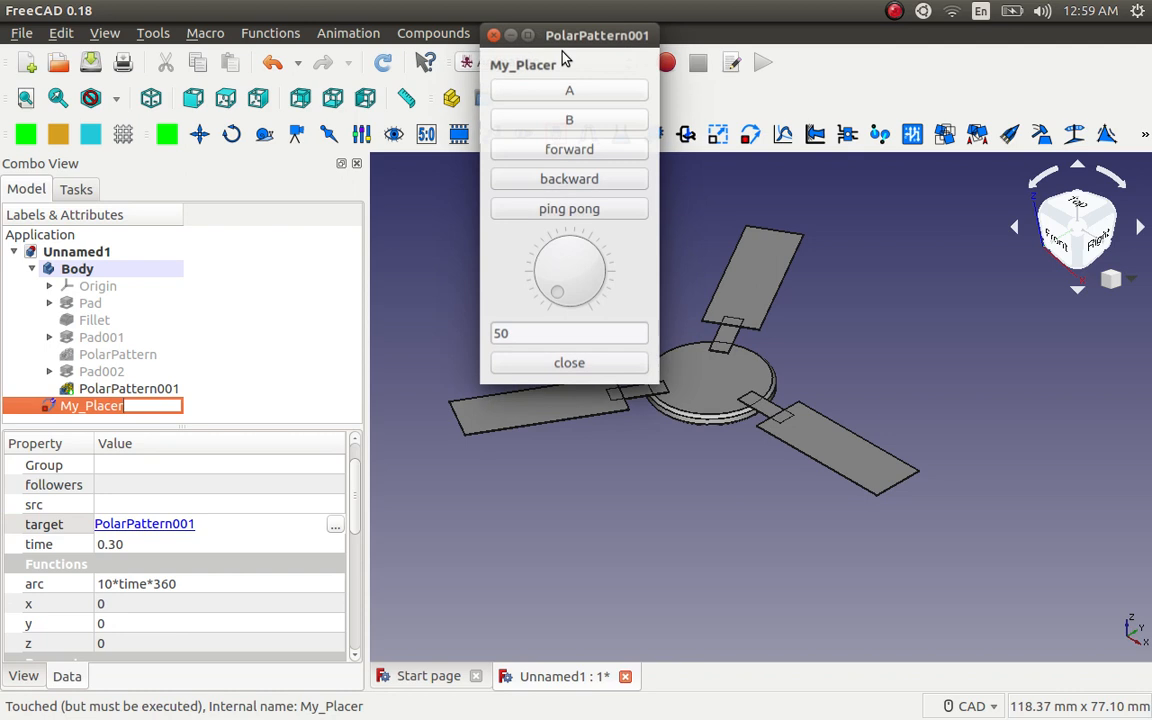
{"action": "left_click_drag", "start_coordinate": [552, 32], "coordinate": [139, 20]}
{"action": "left_click", "coordinate": [135, 150]}
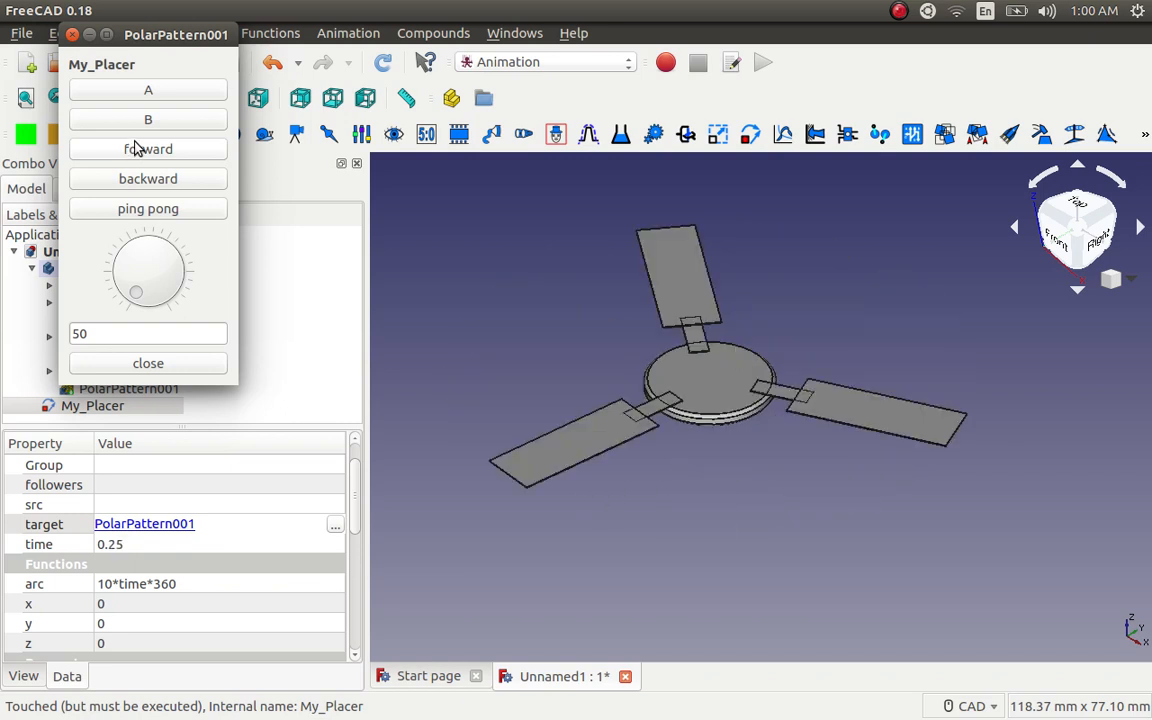
{"action": "left_click", "coordinate": [174, 373]}
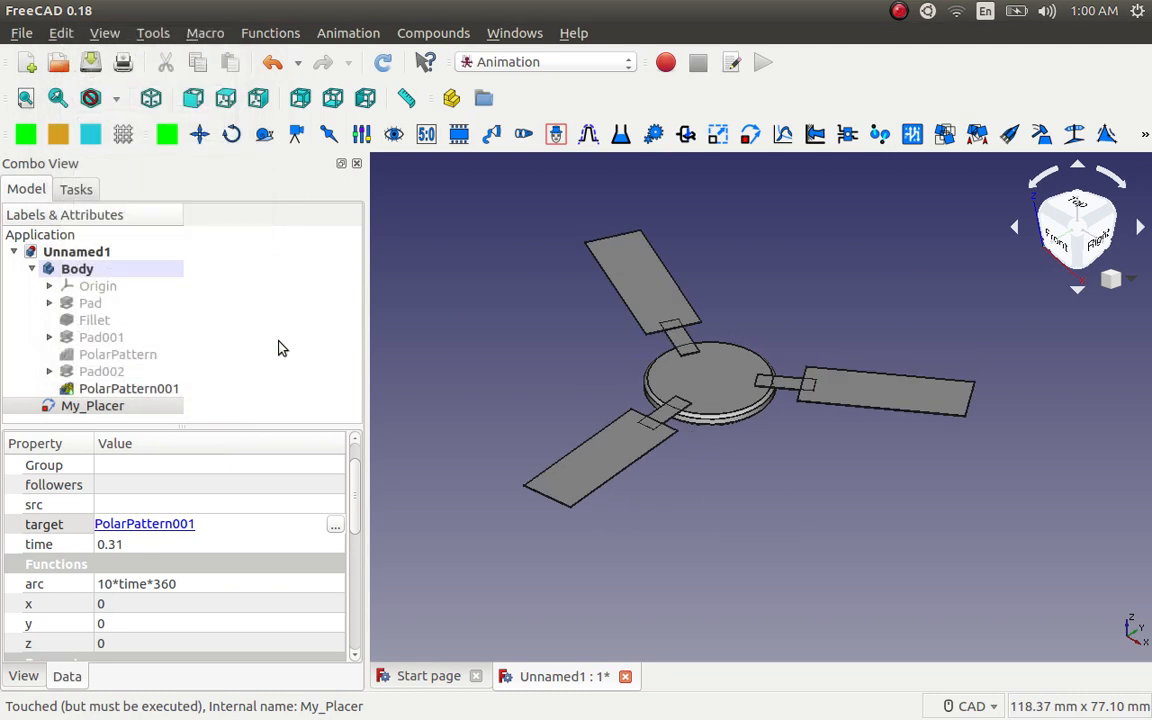